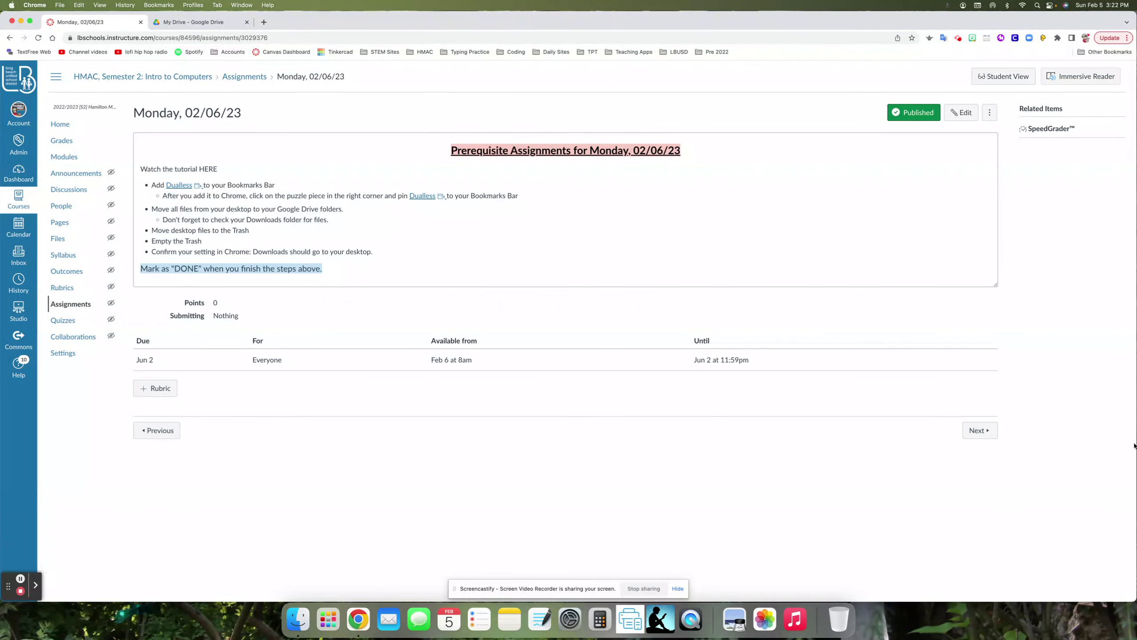
Step: Narrow the browser window to view the desktop icons behind it, and widen it back
{"action": "left_click_drag", "start_coordinate": [1135, 442], "coordinate": [955, 442]}
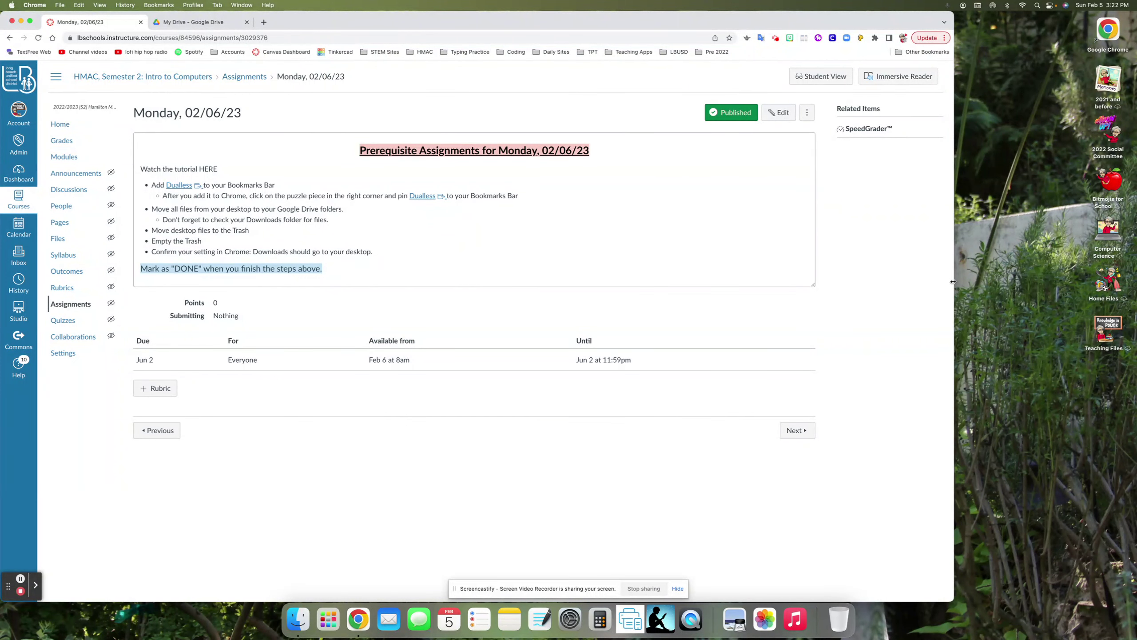
{"action": "left_click_drag", "start_coordinate": [954, 284], "coordinate": [1129, 289]}
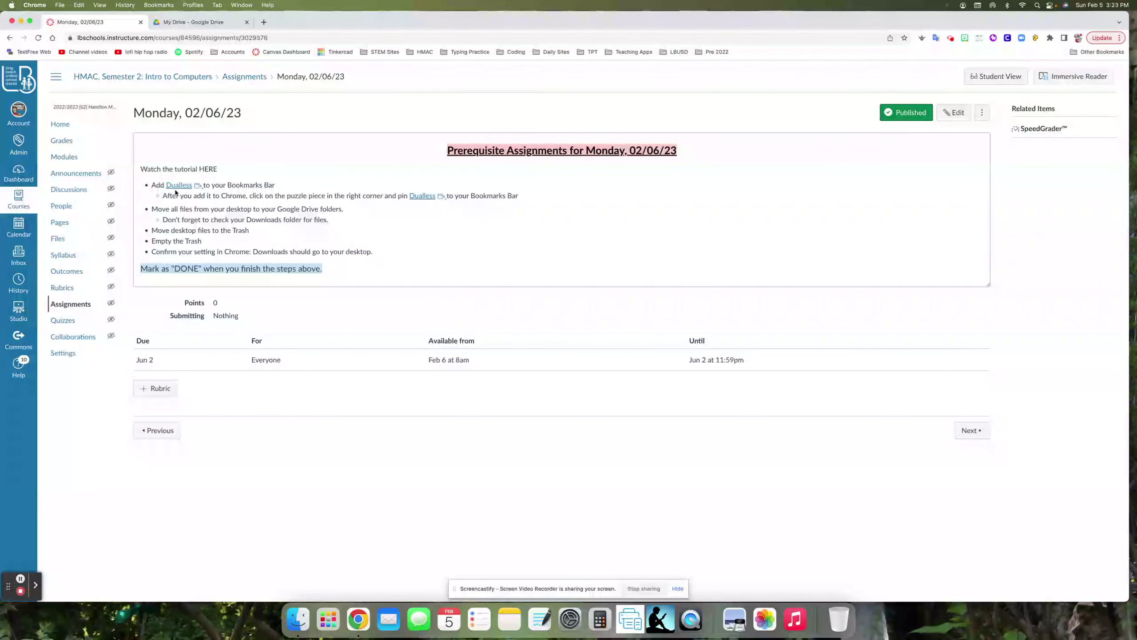
Step: Open the Dualless store page from the assignment and remove the already installed extension from Chrome
{"action": "left_click", "coordinate": [179, 186]}
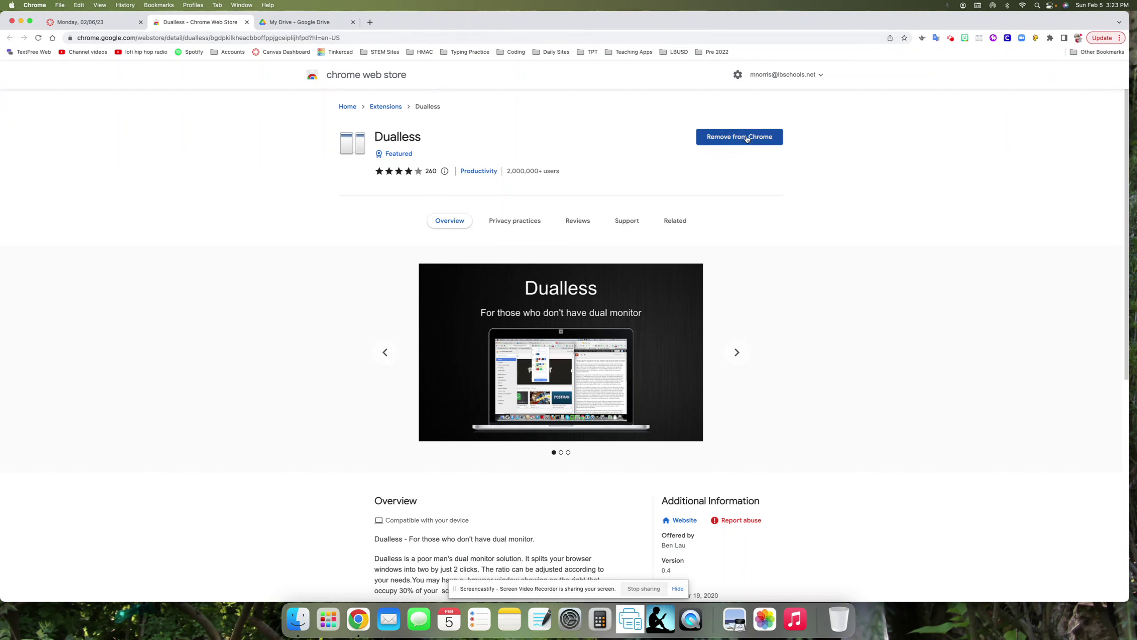
{"action": "left_click", "coordinate": [760, 138]}
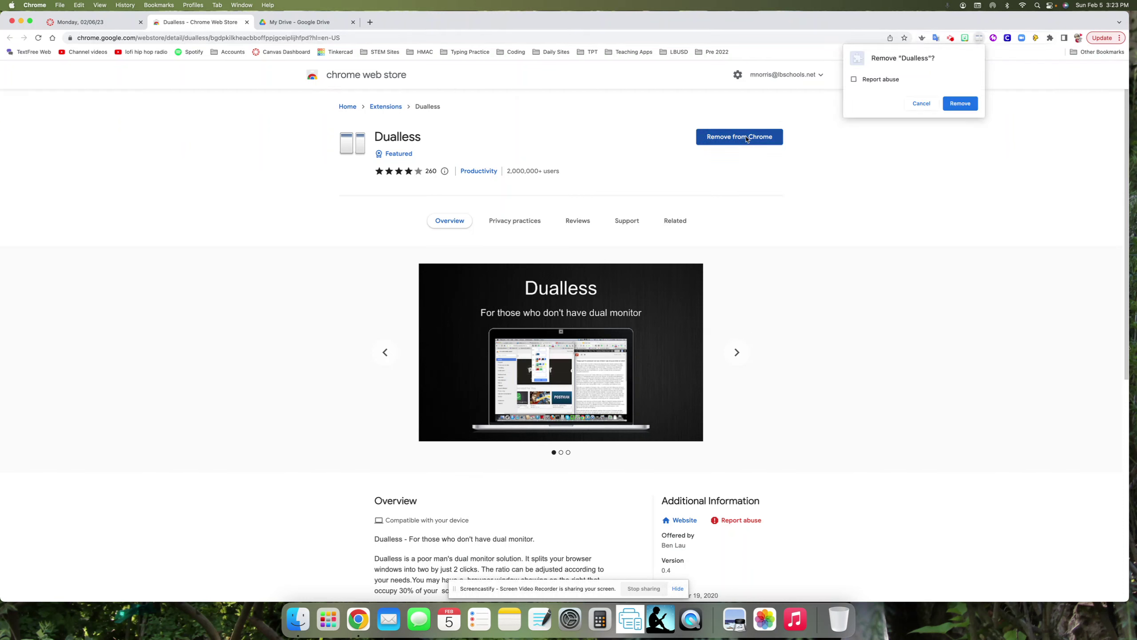
{"action": "left_click", "coordinate": [950, 104]}
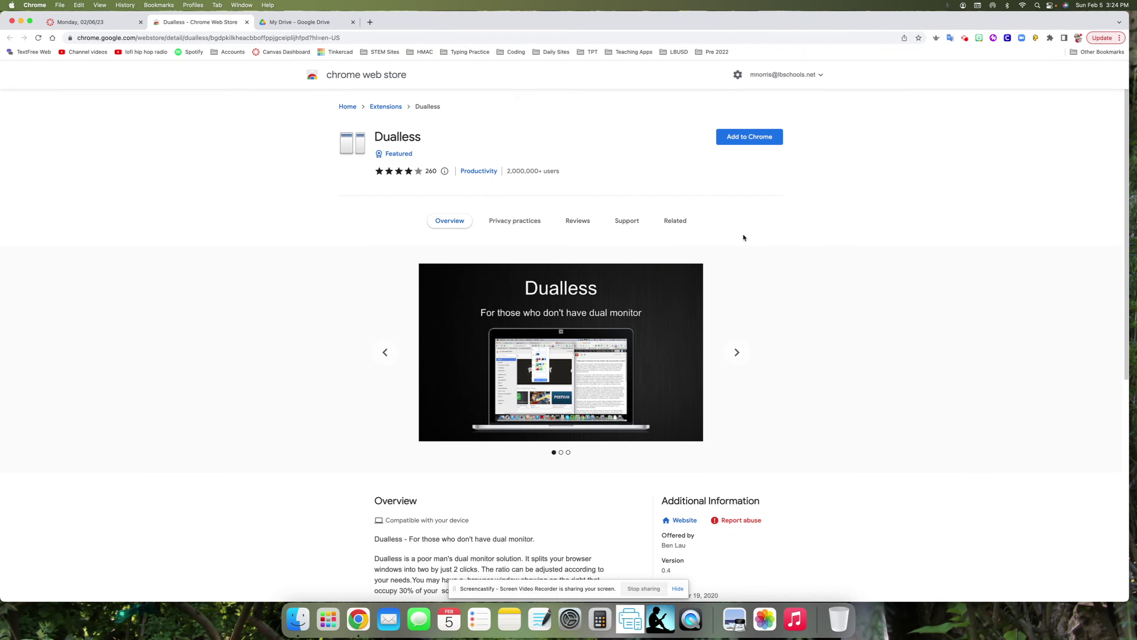
Step: Install and pin the Dualless extension in Chrome, and remove it again
{"action": "left_click", "coordinate": [746, 137]}
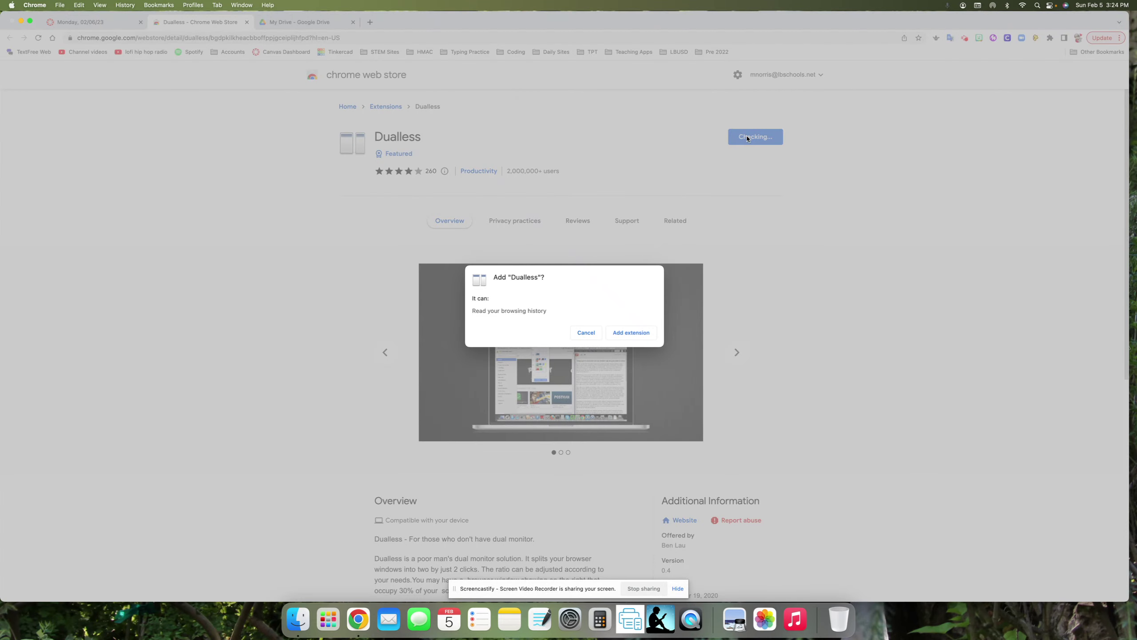
{"action": "left_click", "coordinate": [624, 334]}
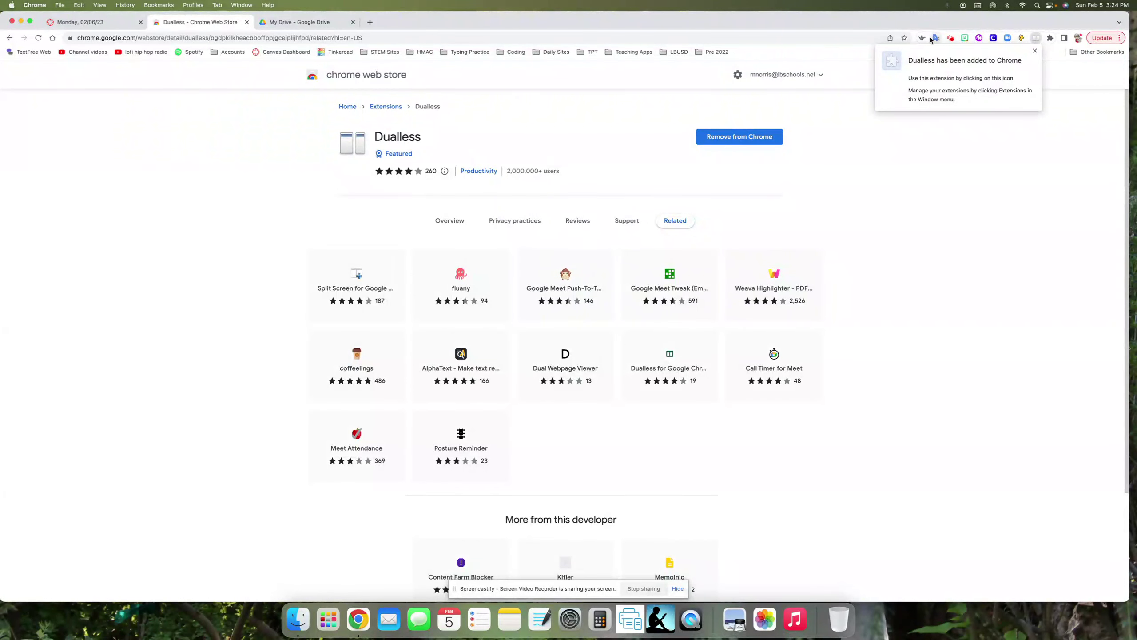
{"action": "left_click", "coordinate": [1036, 52]}
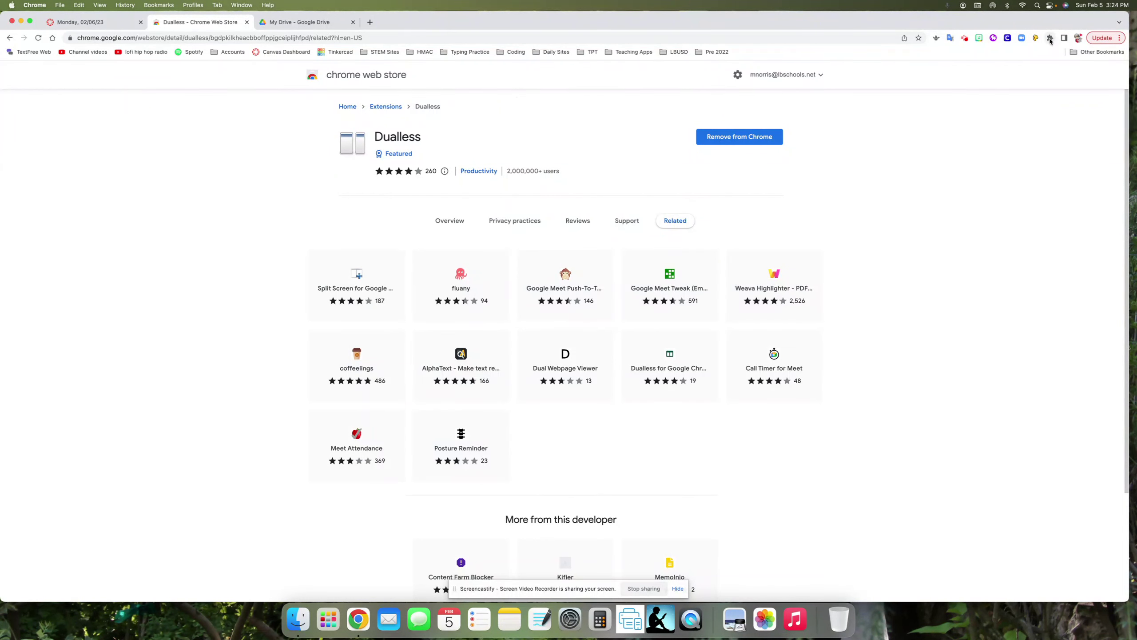
{"action": "left_click", "coordinate": [1050, 39]}
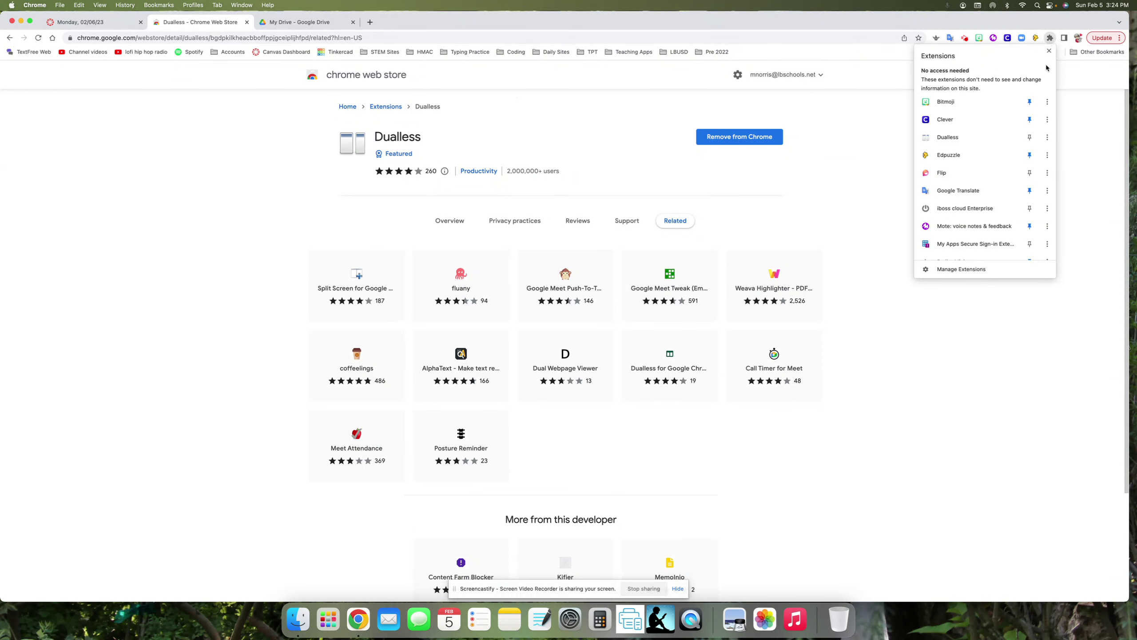
{"action": "left_click", "coordinate": [1030, 138]}
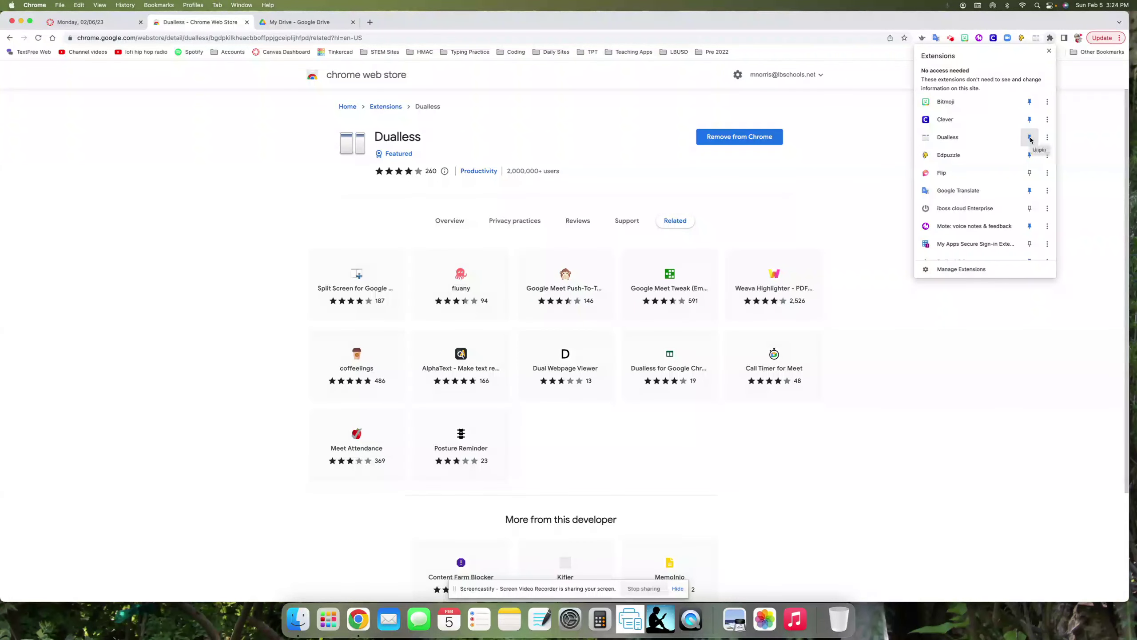
{"action": "left_click", "coordinate": [830, 145]}
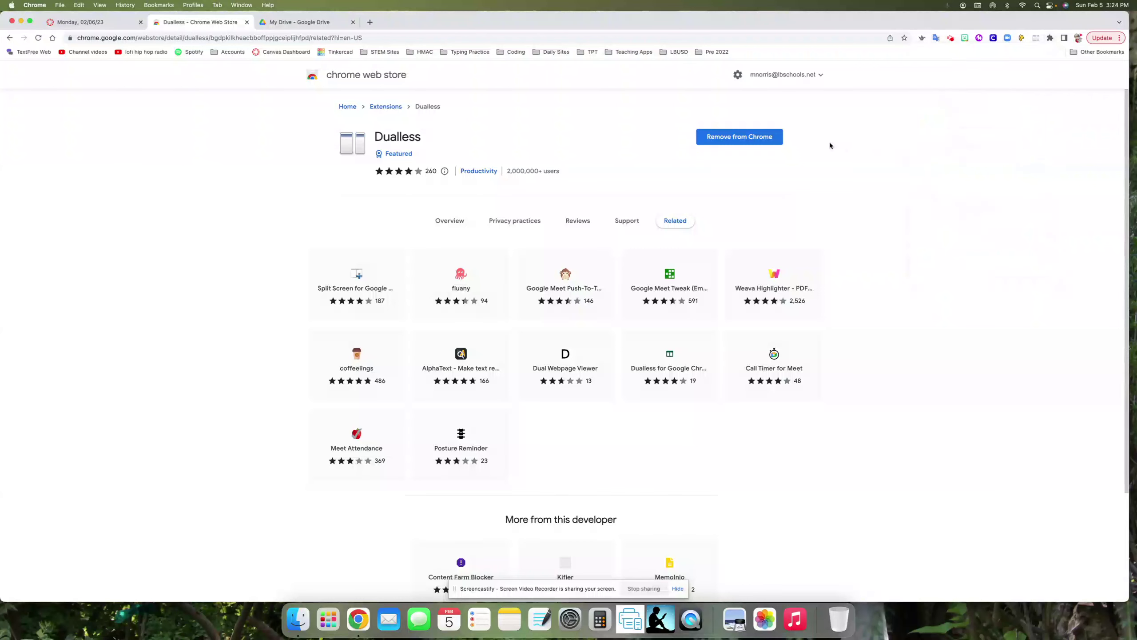
{"action": "left_click", "coordinate": [757, 143]}
{"action": "left_click", "coordinate": [1011, 105]}
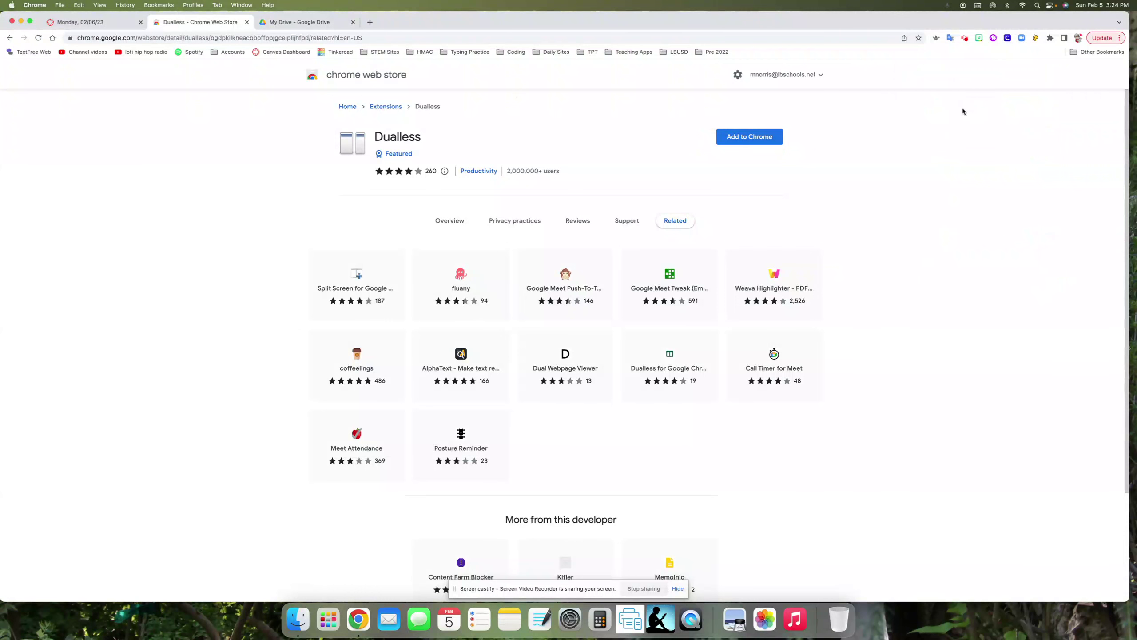
Step: Add the Dualless extension to Chrome and pin it beside the address bar
{"action": "left_click", "coordinate": [766, 141]}
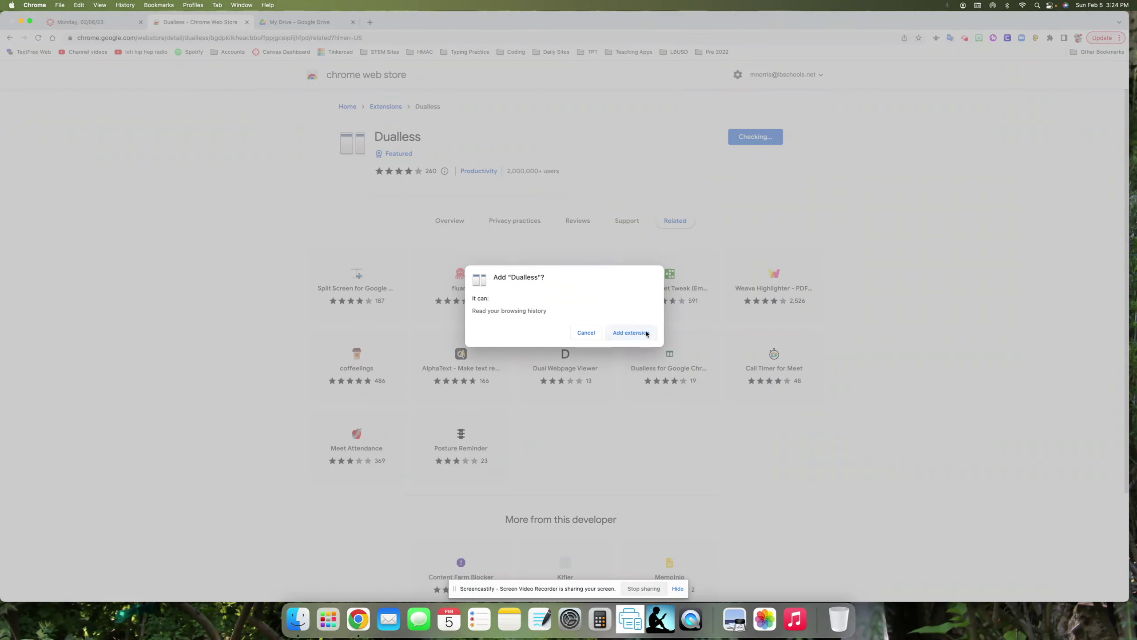
{"action": "left_click", "coordinate": [647, 333]}
{"action": "left_click", "coordinate": [1035, 50]}
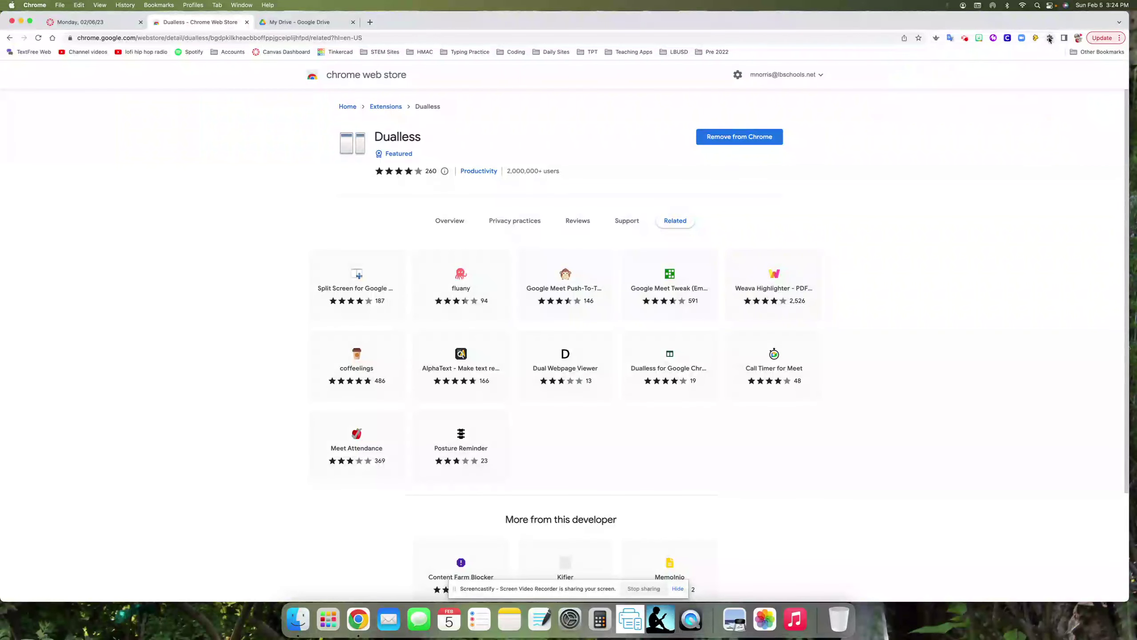
{"action": "left_click", "coordinate": [1049, 38]}
{"action": "left_click", "coordinate": [1029, 138]}
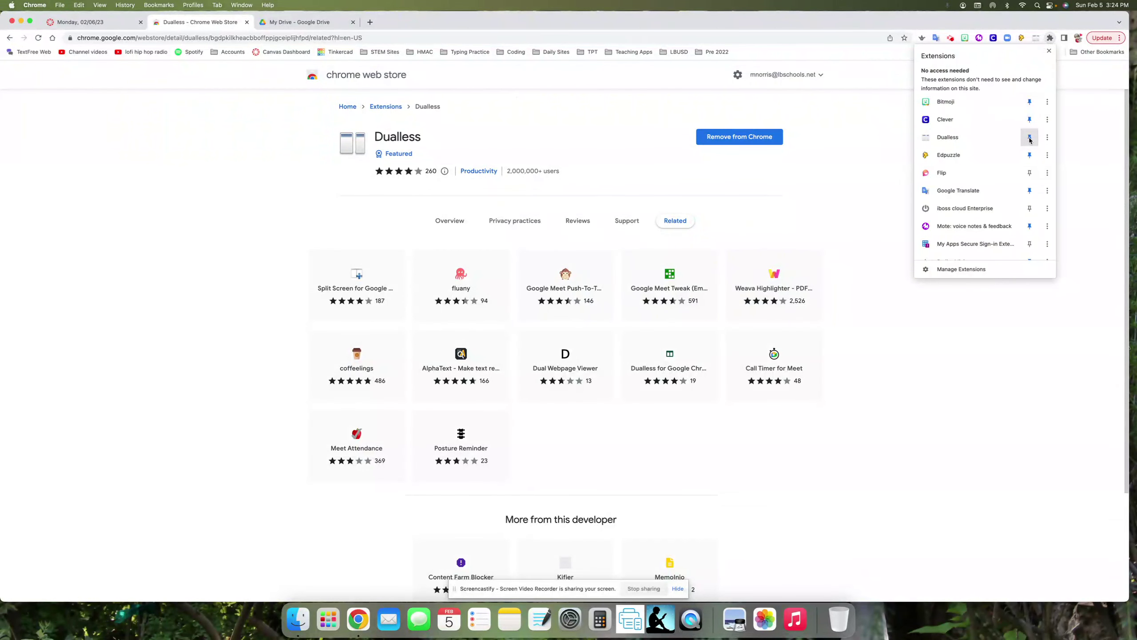
{"action": "left_click", "coordinate": [860, 139]}
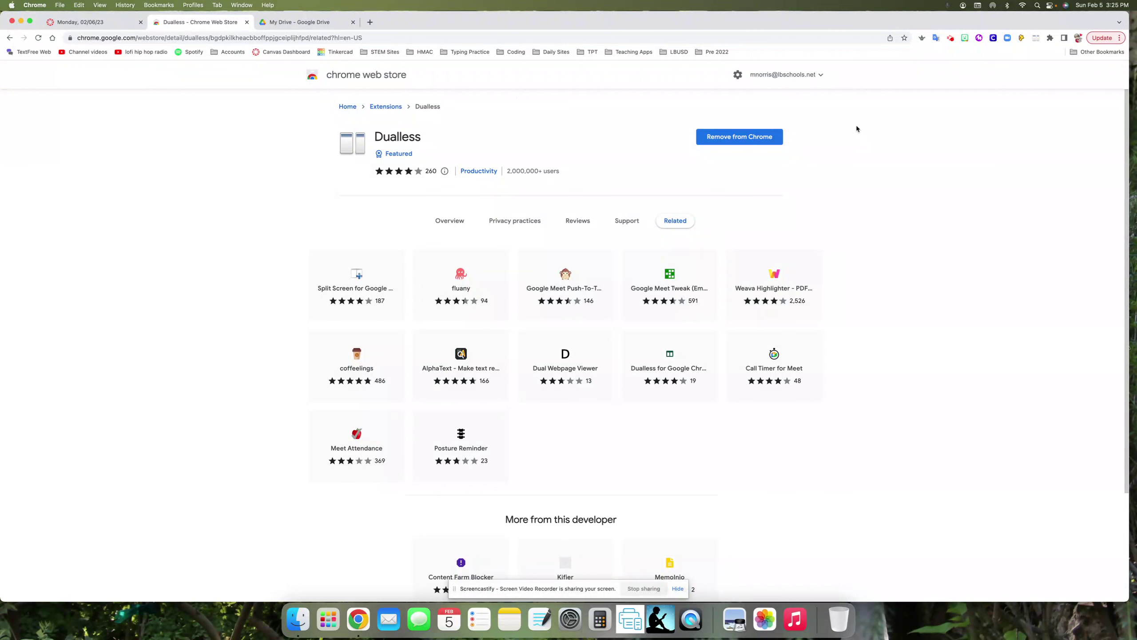
Step: Reopen Google Drive in a new tab in place of the old one, and close the Dualless store page
{"action": "left_click", "coordinate": [312, 23]}
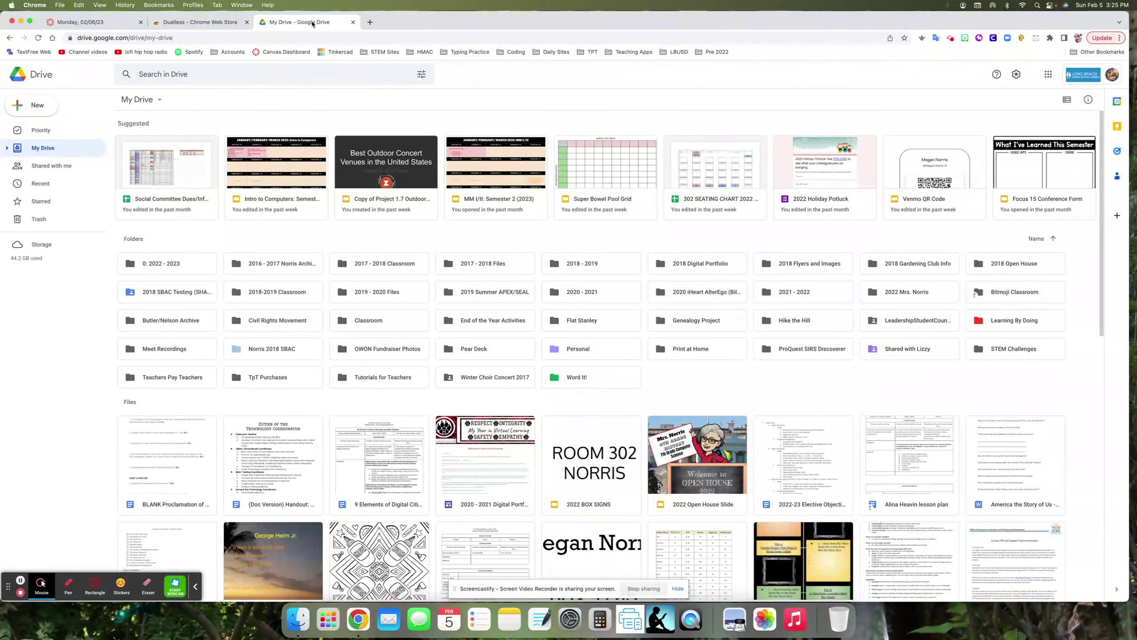
{"action": "left_click", "coordinate": [353, 22]}
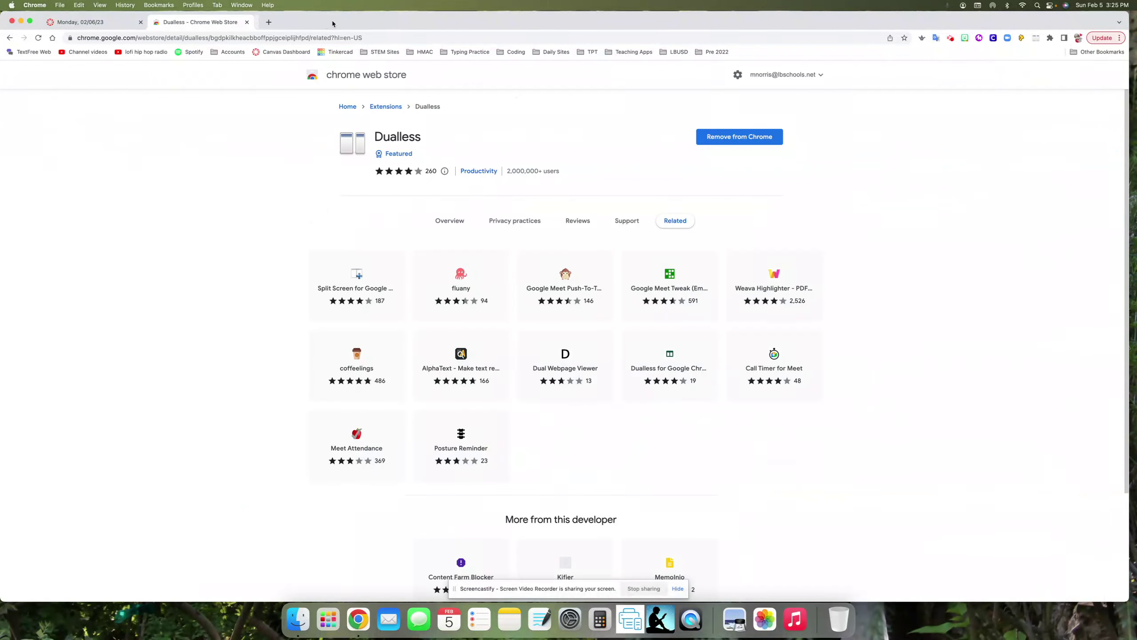
{"action": "left_click", "coordinate": [264, 22]}
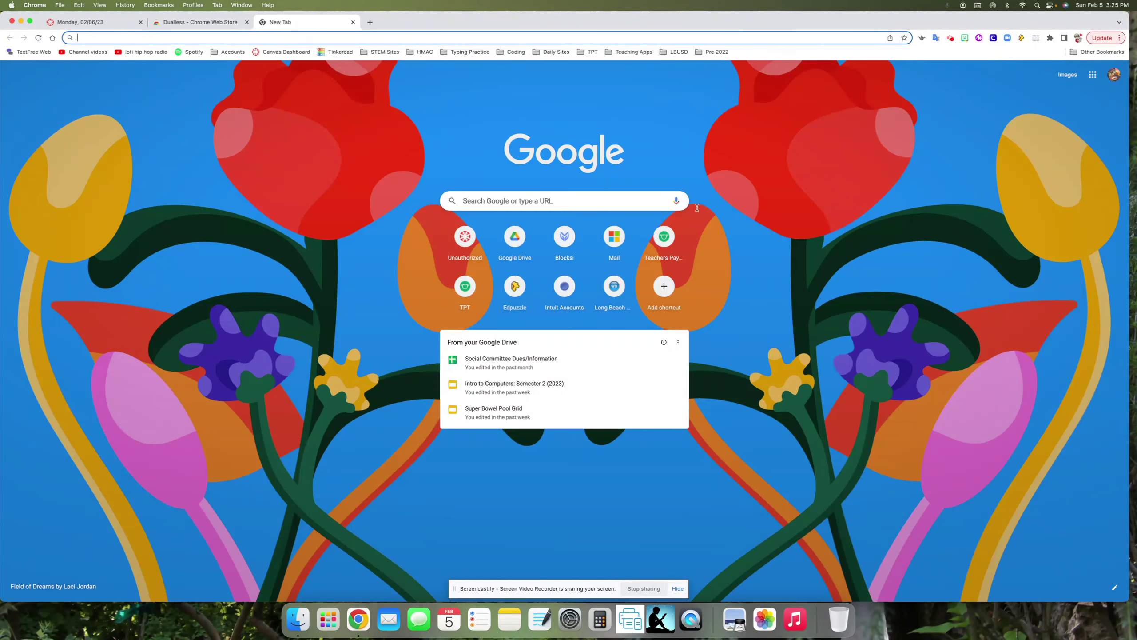
{"action": "left_click", "coordinate": [1092, 75]}
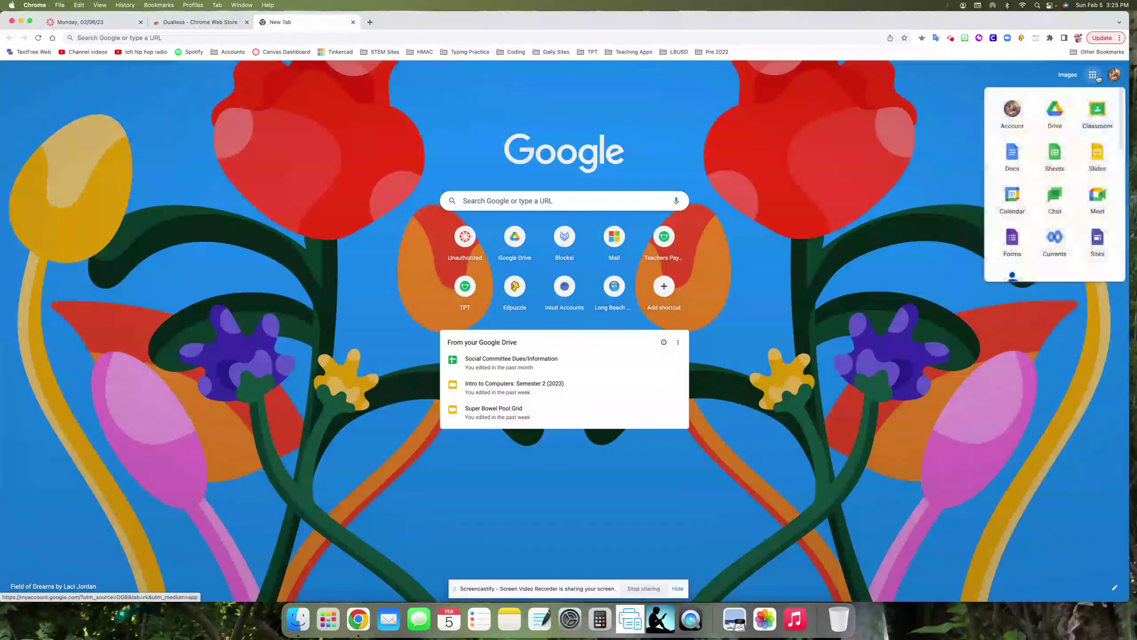
{"action": "left_click", "coordinate": [1055, 112]}
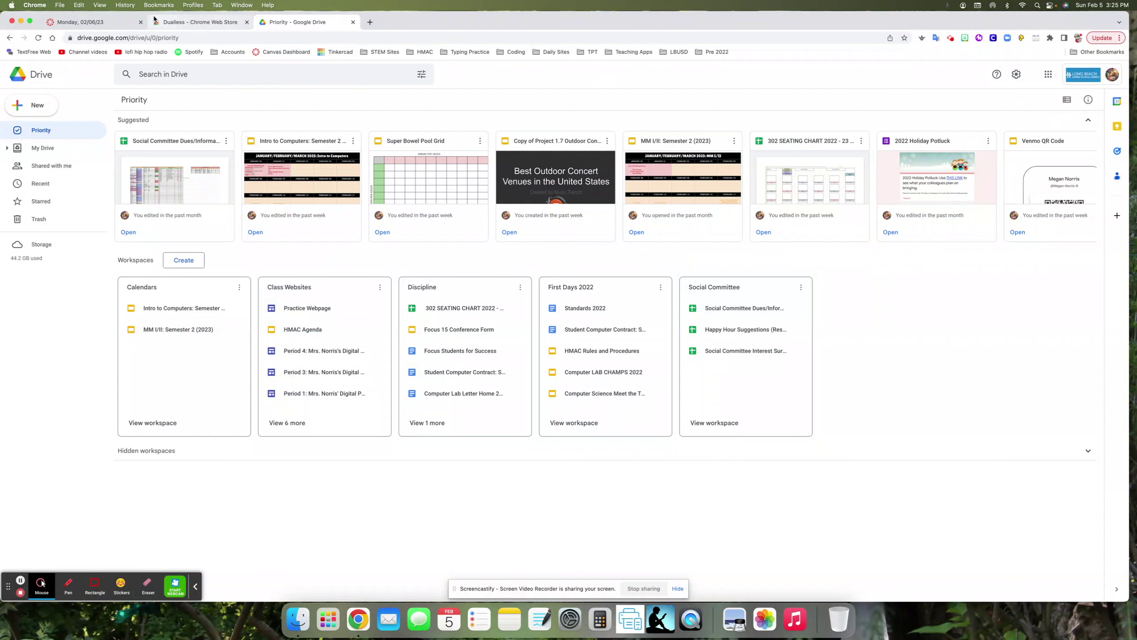
{"action": "left_click", "coordinate": [246, 22]}
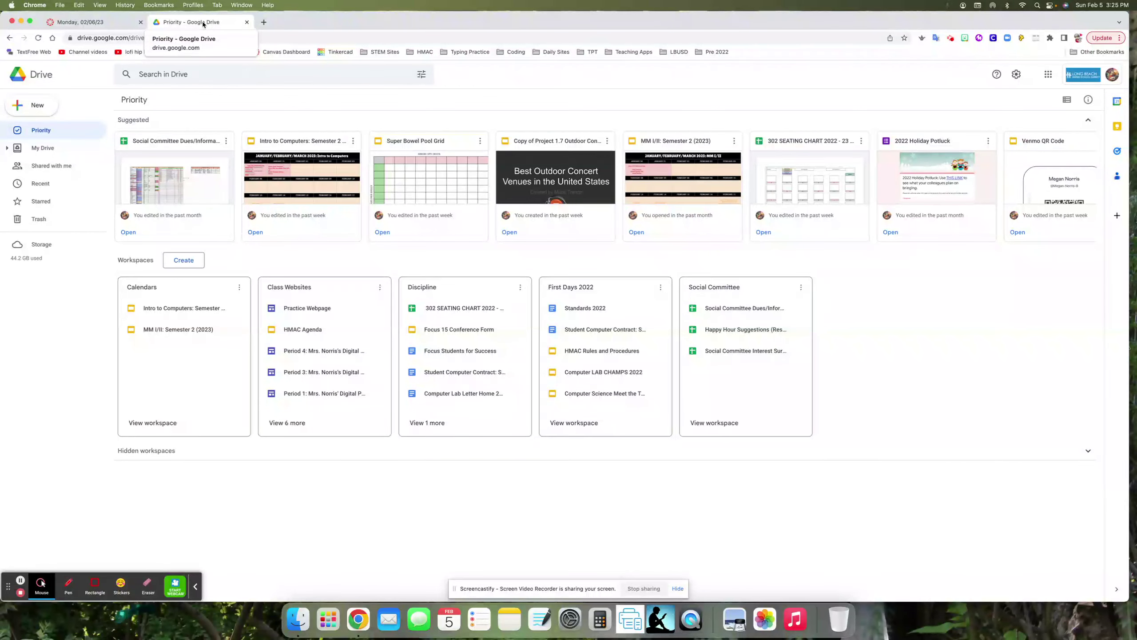
Step: Split Google Drive and the assignment page side by side at 5:5 with Dualless, and merge the Drive tab back into the assignment window
{"action": "left_click_drag", "start_coordinate": [203, 23], "coordinate": [215, 45]}
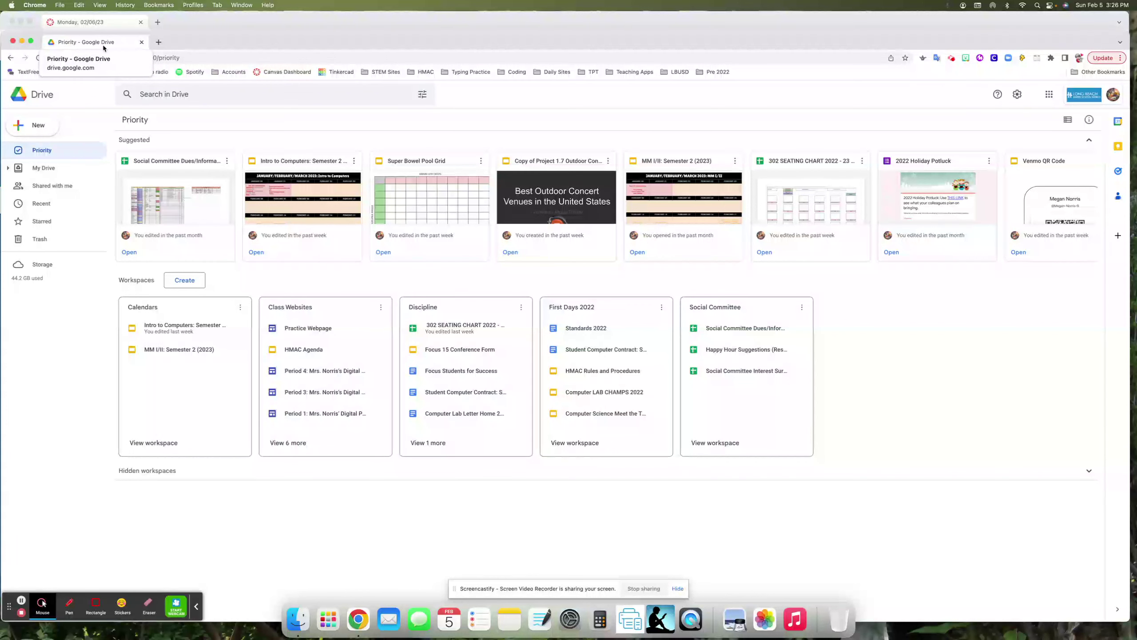
{"action": "left_click", "coordinate": [1039, 58]}
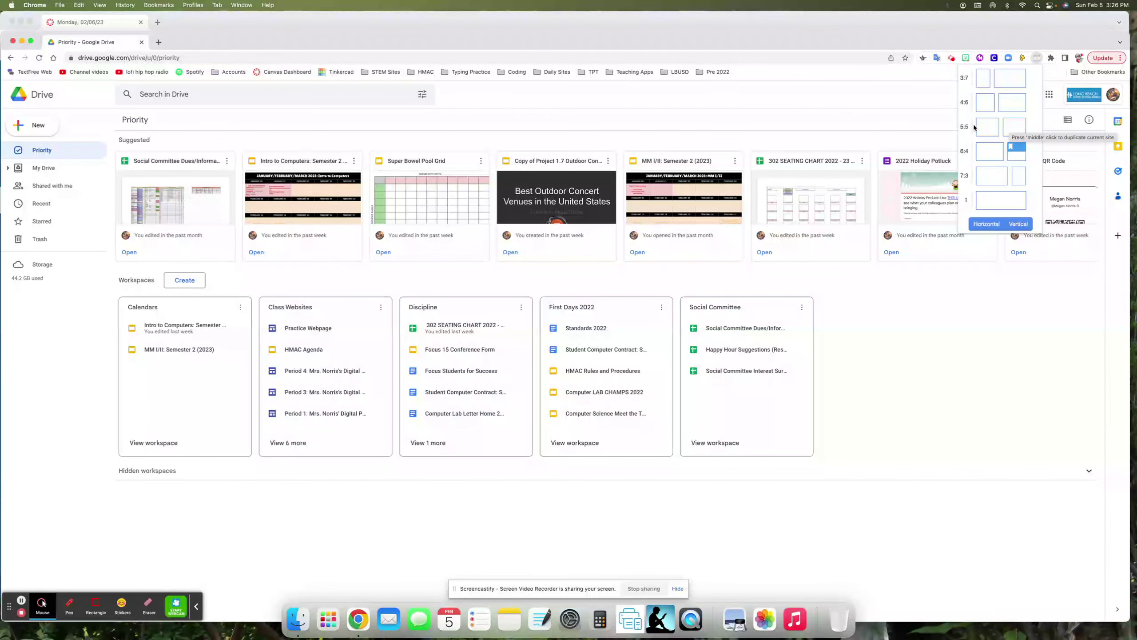
{"action": "left_click", "coordinate": [1014, 127]}
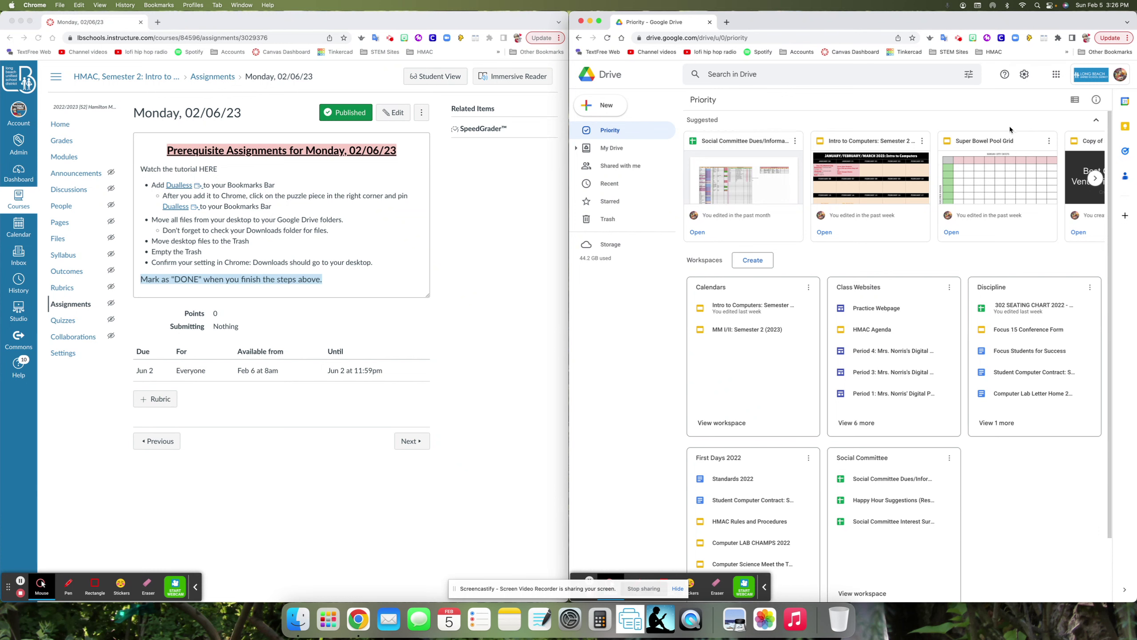
{"action": "left_click", "coordinate": [678, 586]}
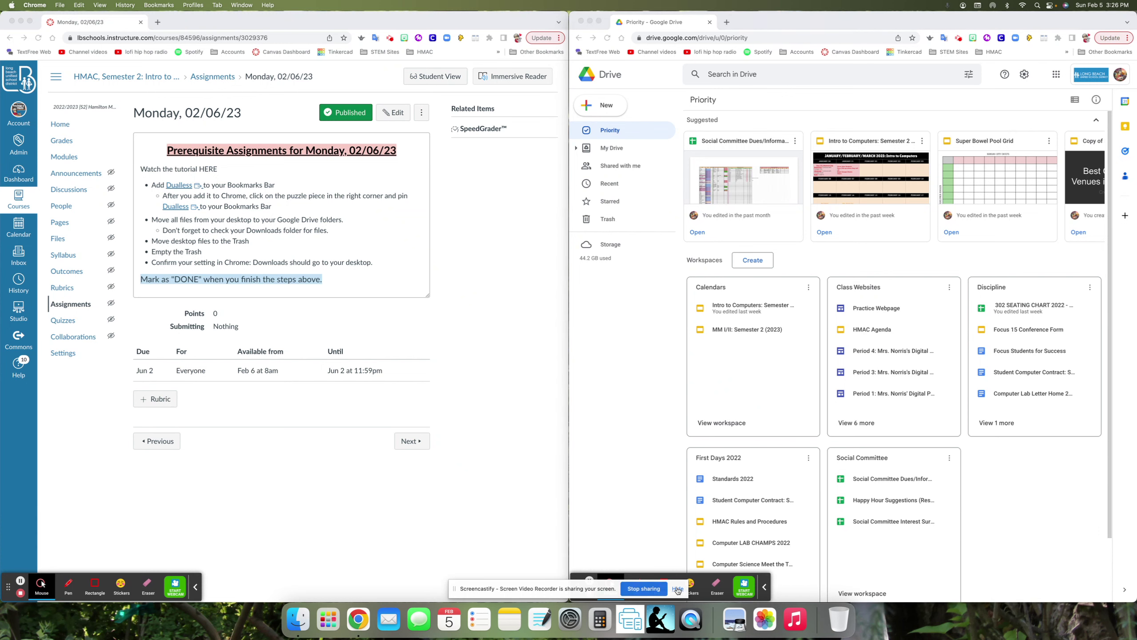
{"action": "left_click_drag", "start_coordinate": [660, 30], "coordinate": [196, 21]}
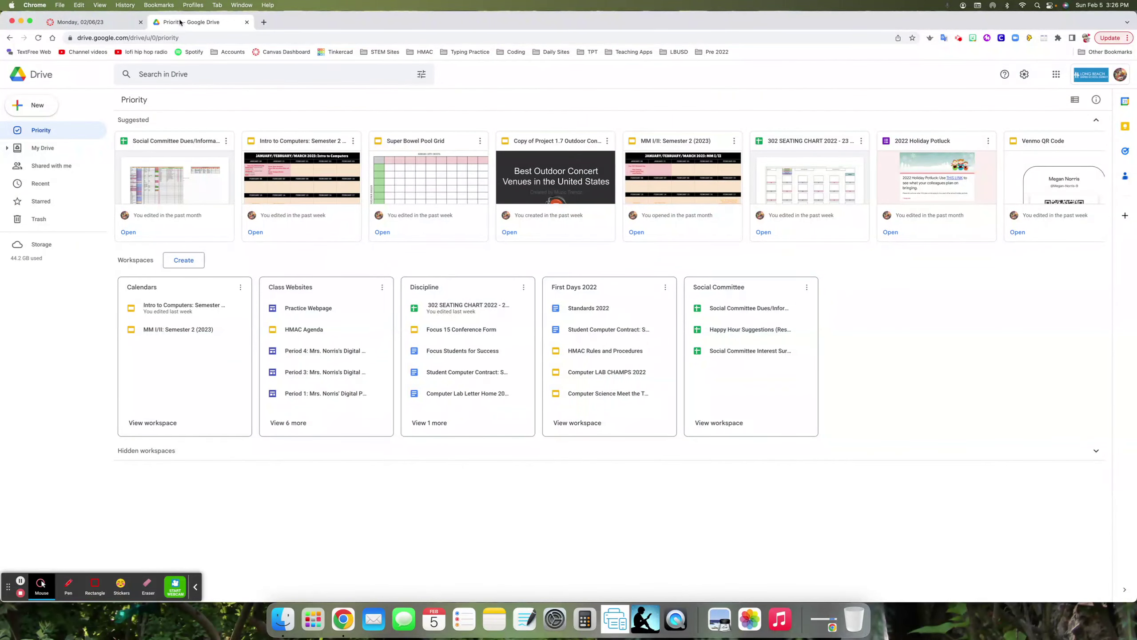
Step: Detach the Google Drive tab into its own window and split it 5:5 with the assignment page using Dualless
{"action": "left_click_drag", "start_coordinate": [180, 21], "coordinate": [180, 39]}
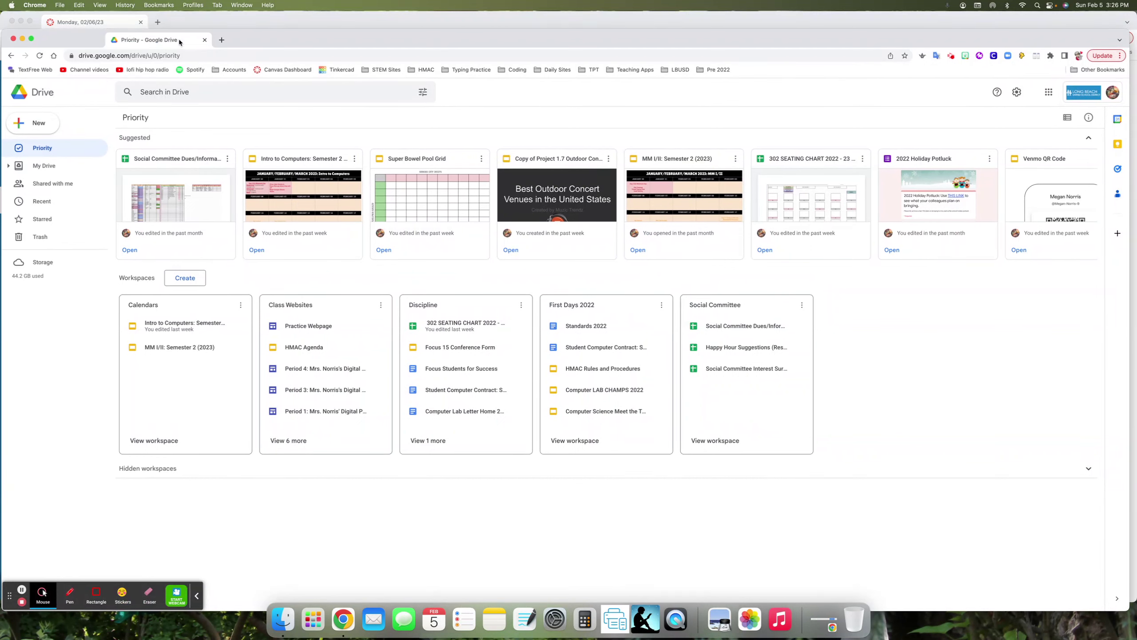
{"action": "left_click", "coordinate": [1037, 56]}
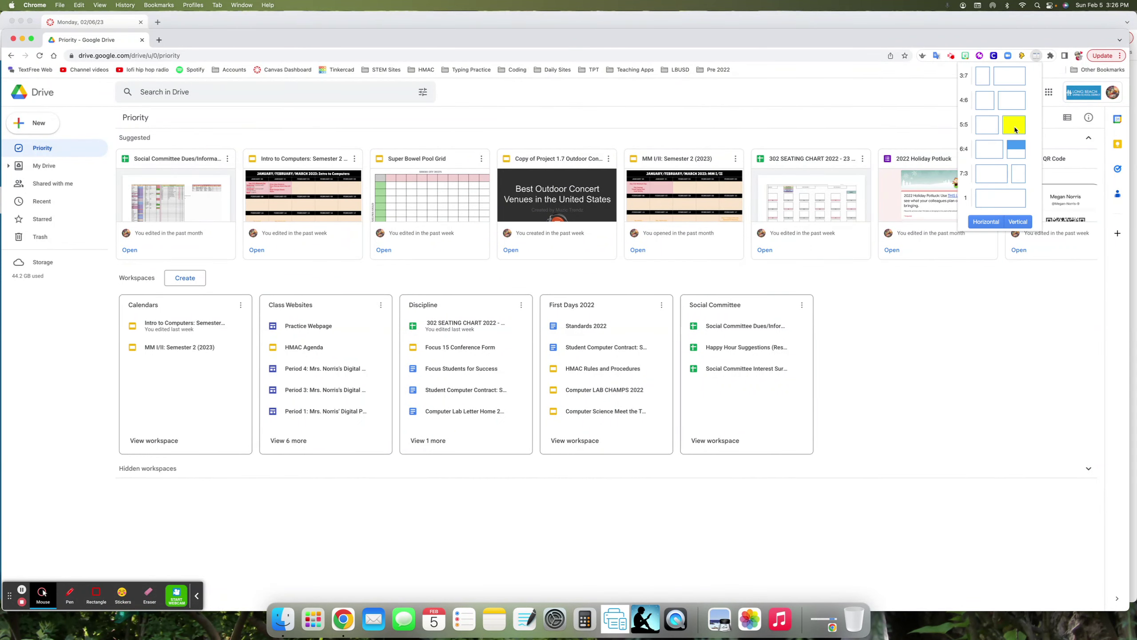
{"action": "left_click", "coordinate": [1014, 129]}
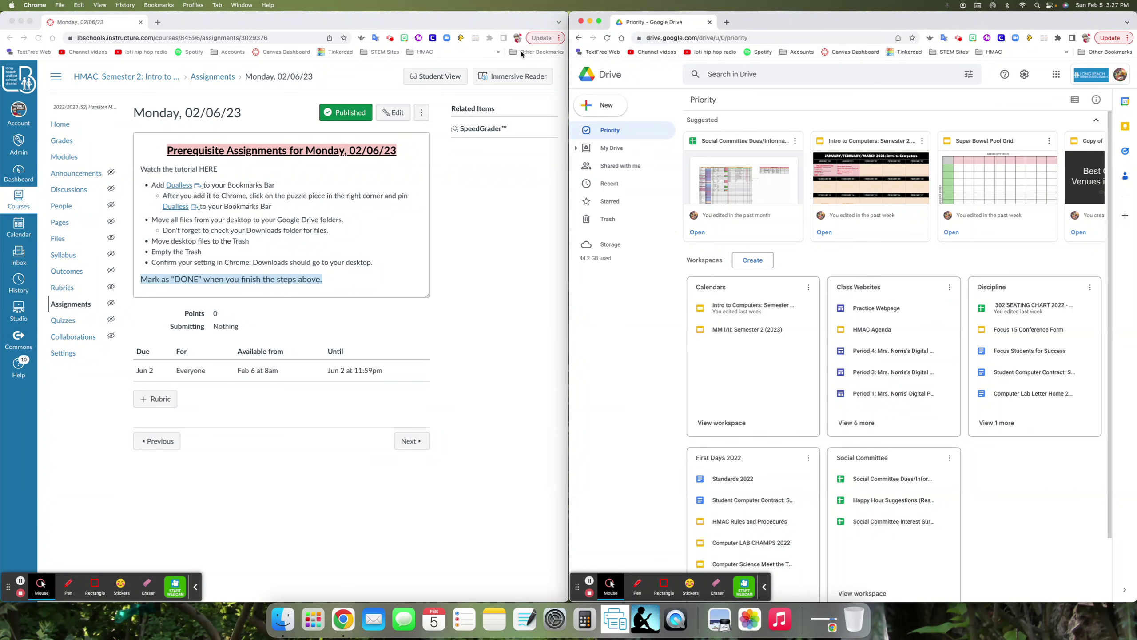
Step: Minimize the Google Drive window to view the desktop files, and restore it beside the assignment page
{"action": "left_click", "coordinate": [590, 21]}
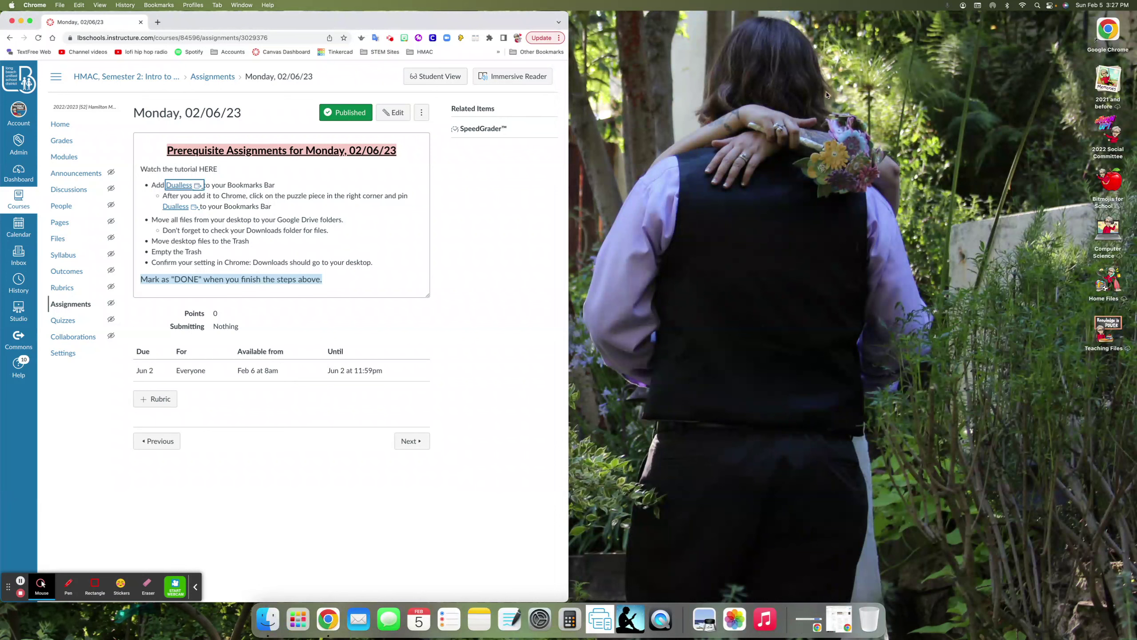
{"action": "left_click", "coordinate": [831, 625]}
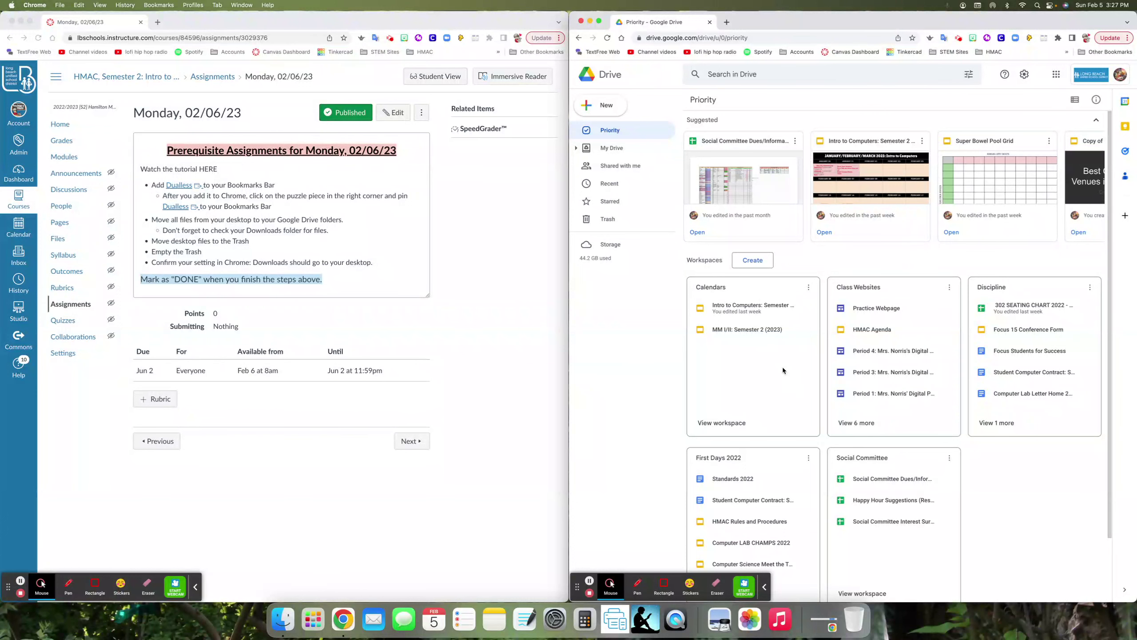
Step: Create a folder in My Drive named with the year 2023 and the teacher's name
{"action": "left_click", "coordinate": [612, 148]}
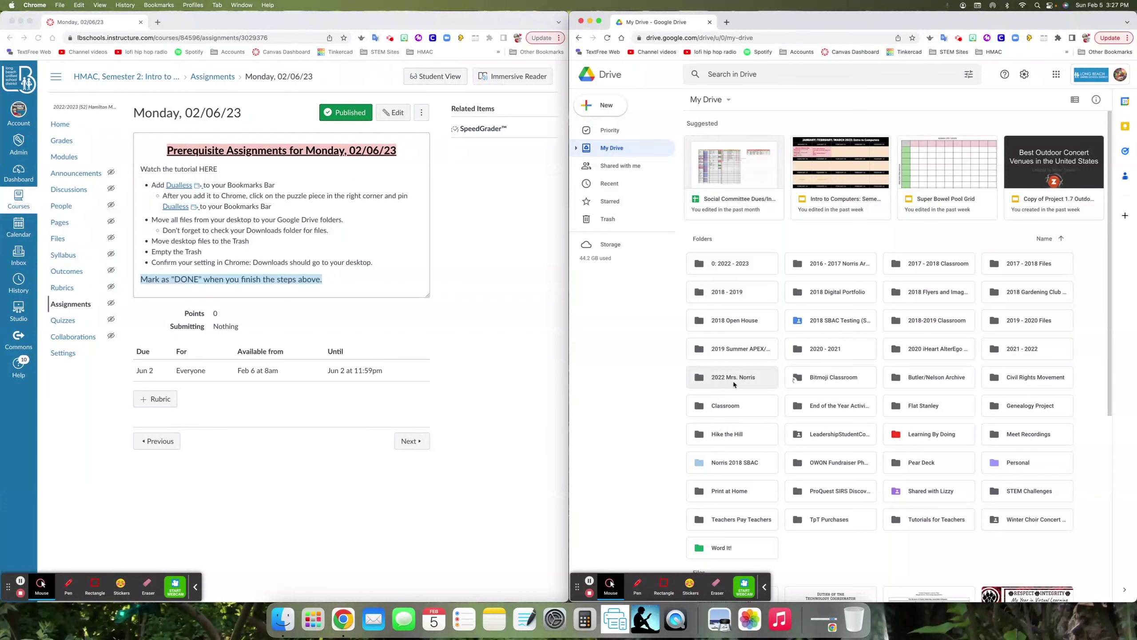
{"action": "left_click", "coordinate": [602, 111]}
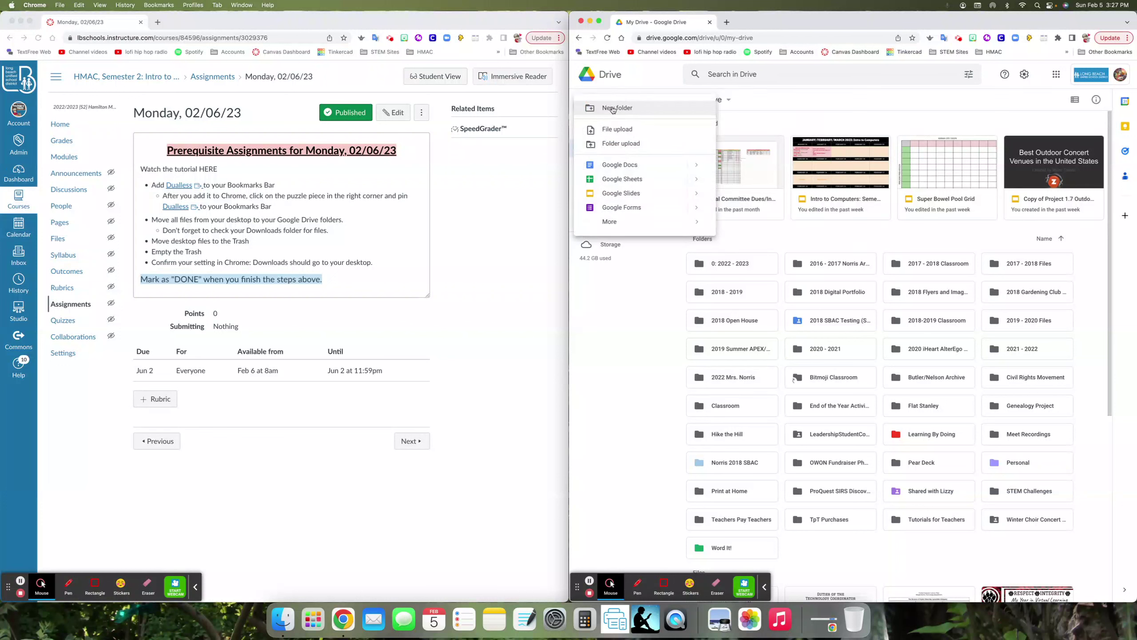
{"action": "left_click", "coordinate": [613, 108]}
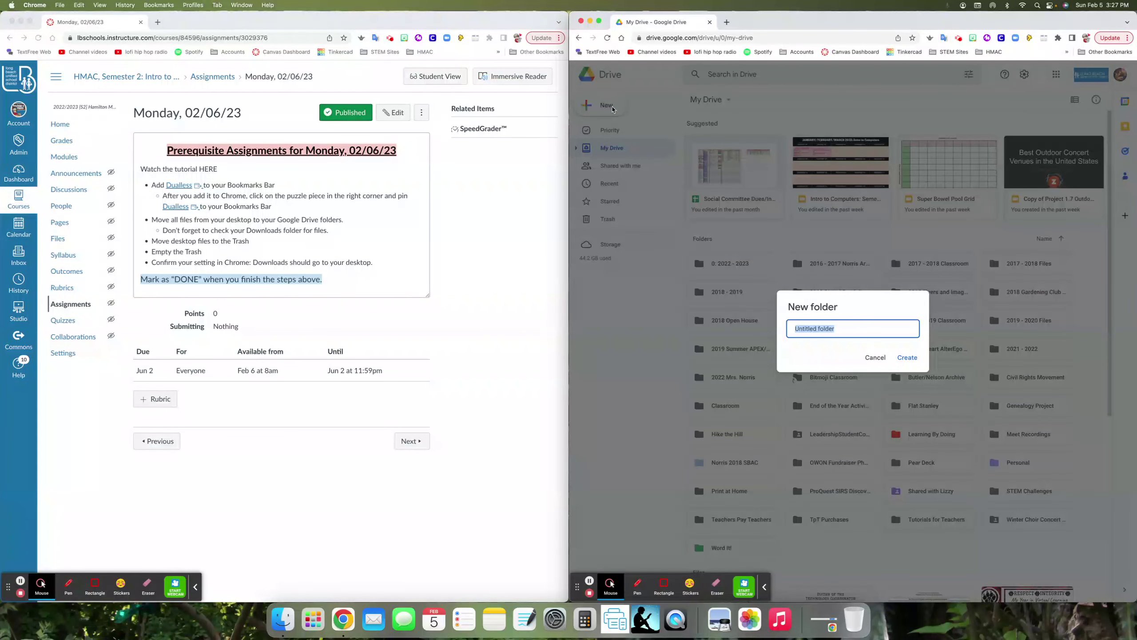
{"action": "type", "text": "2023 Mrs. Norris"}
{"action": "left_click", "coordinate": [908, 357]}
Step: Compare the teacher's 2022 folder and its subfolders with the new 2023 folder, and return to My Drive
{"action": "scroll", "coordinate": [912, 360], "scroll_direction": "down", "scroll_amount": 1}
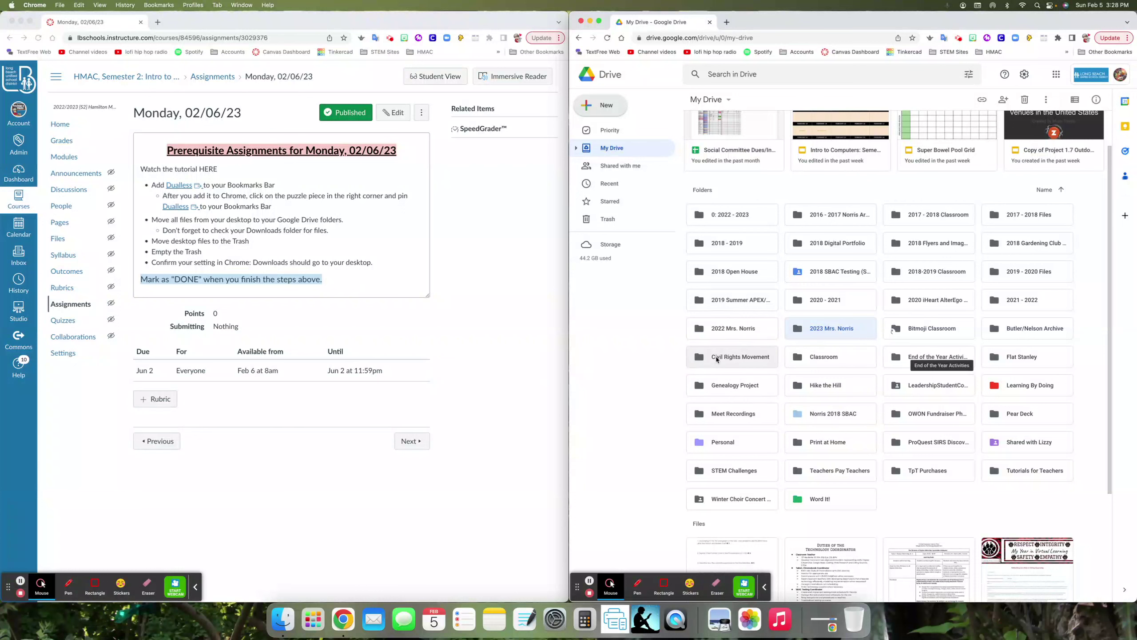
{"action": "double_click", "coordinate": [733, 328]}
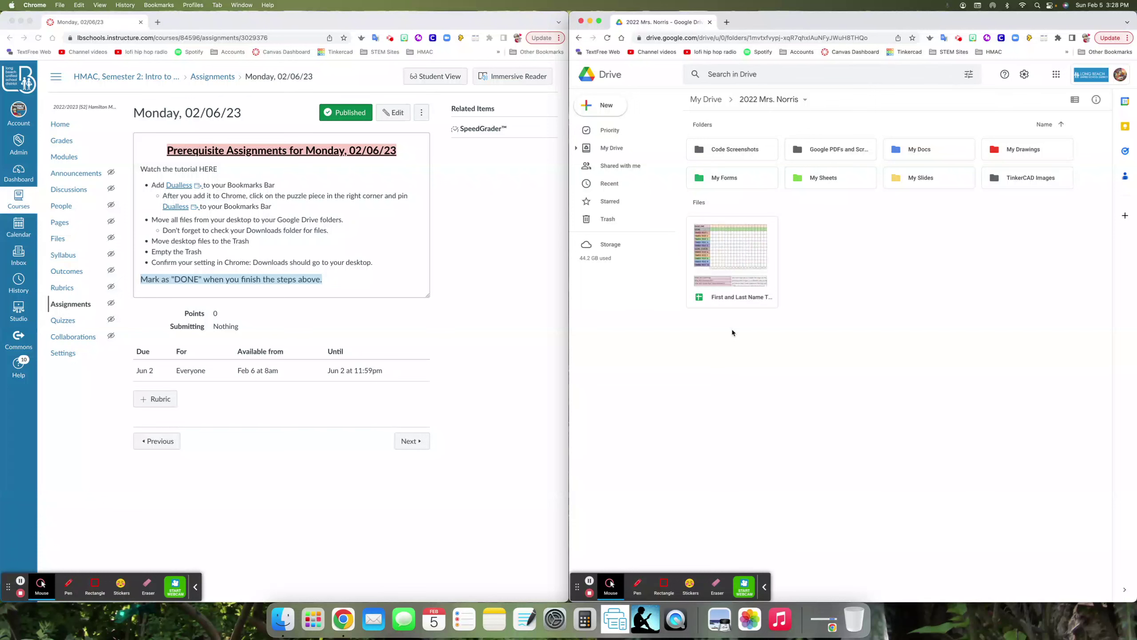
{"action": "left_click", "coordinate": [579, 38]}
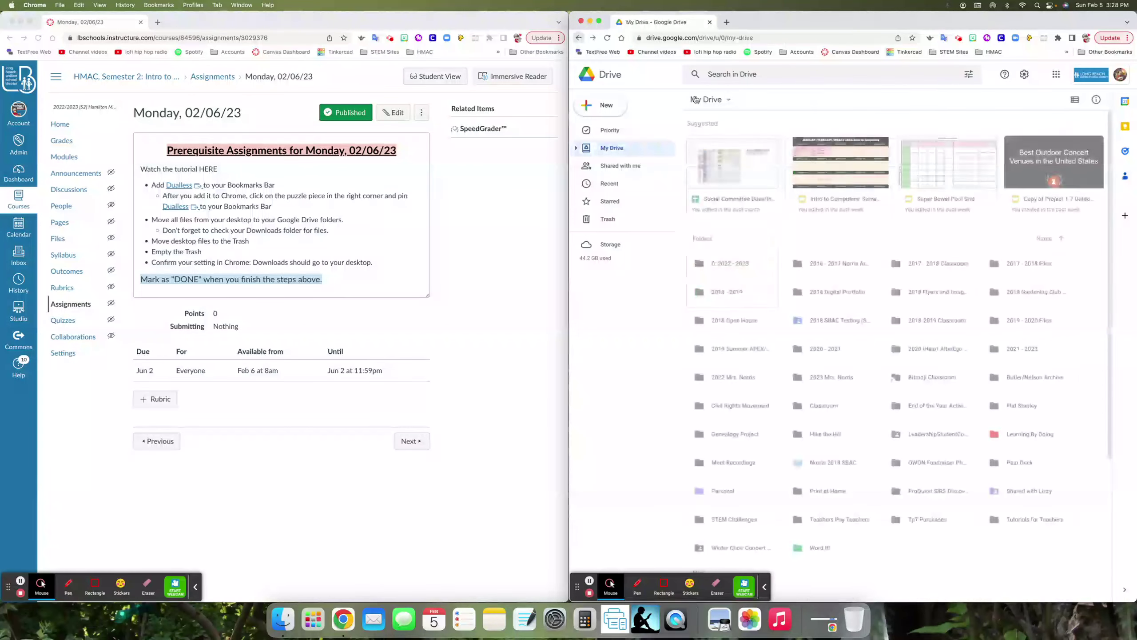
{"action": "double_click", "coordinate": [816, 378]}
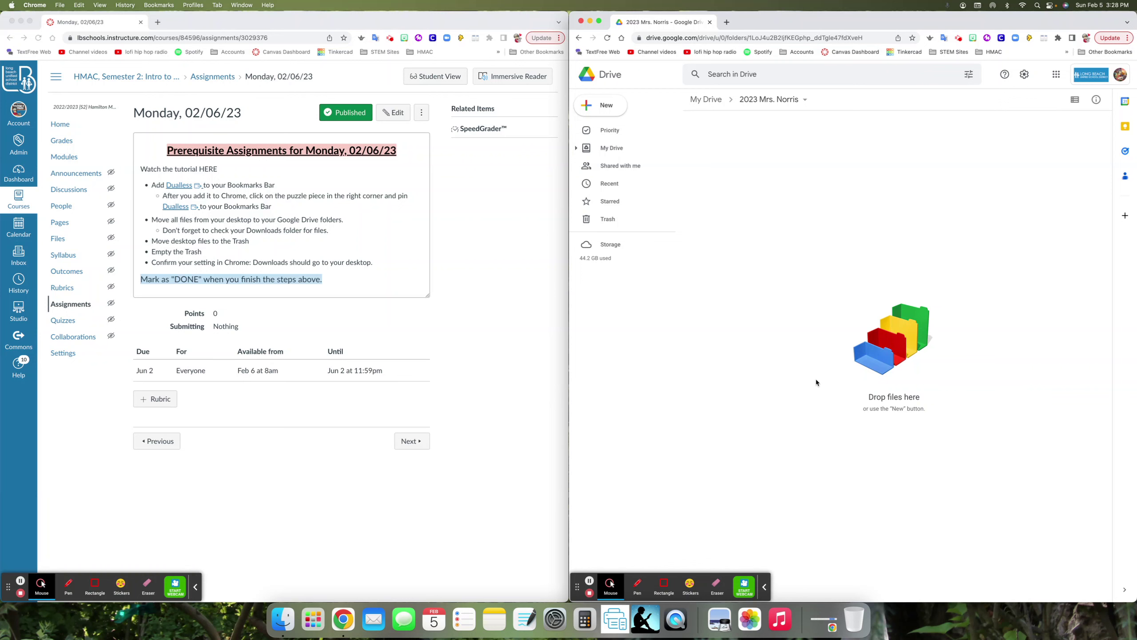
{"action": "left_click", "coordinate": [695, 99]}
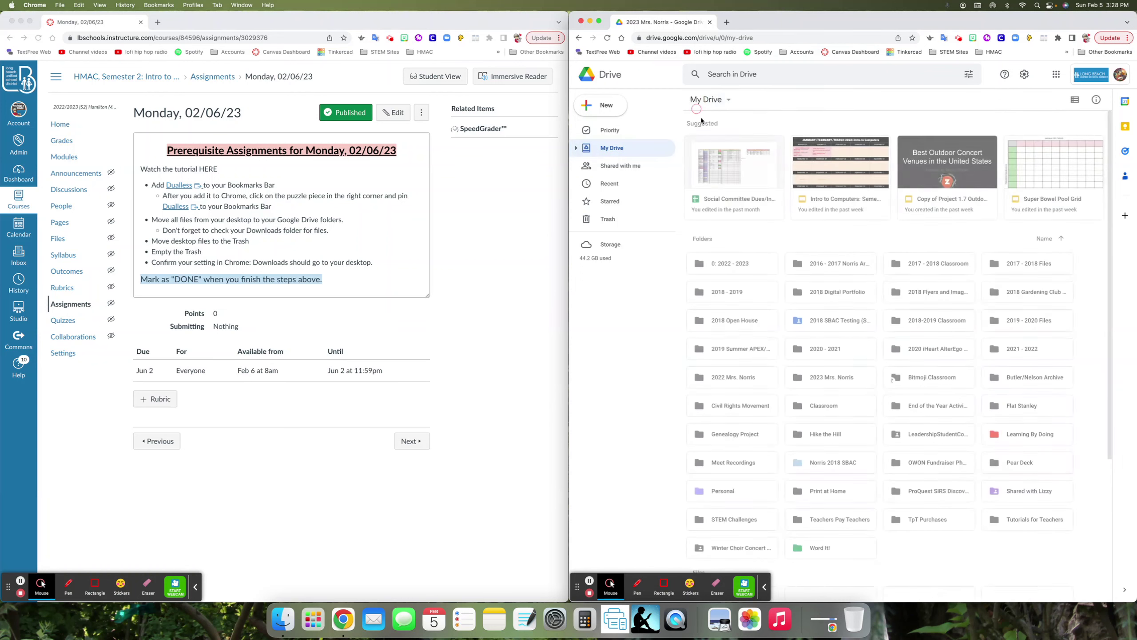
{"action": "double_click", "coordinate": [721, 377]}
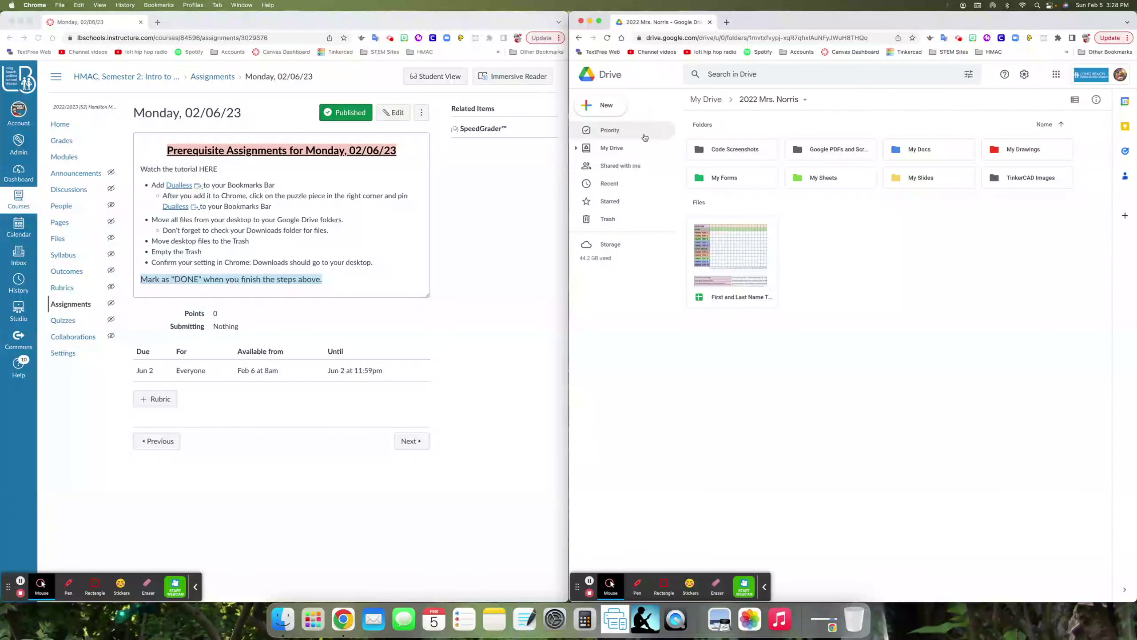
{"action": "left_click", "coordinate": [600, 150]}
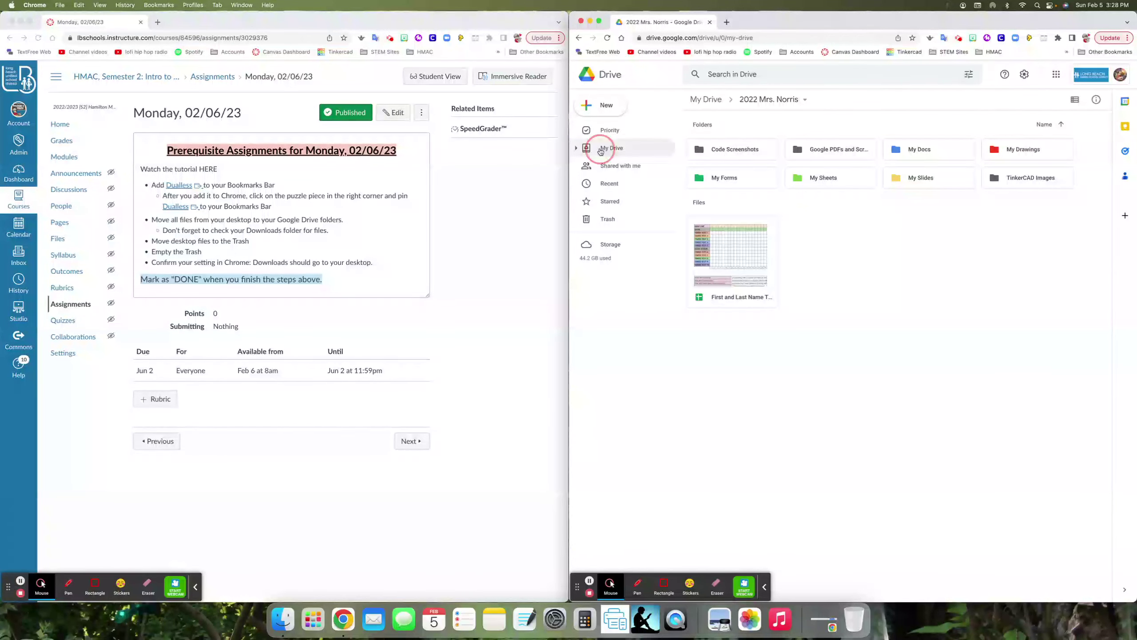
Step: Open the teacher's 2023 folder and create a subfolder named "Code Screenshots" in it
{"action": "double_click", "coordinate": [823, 378]}
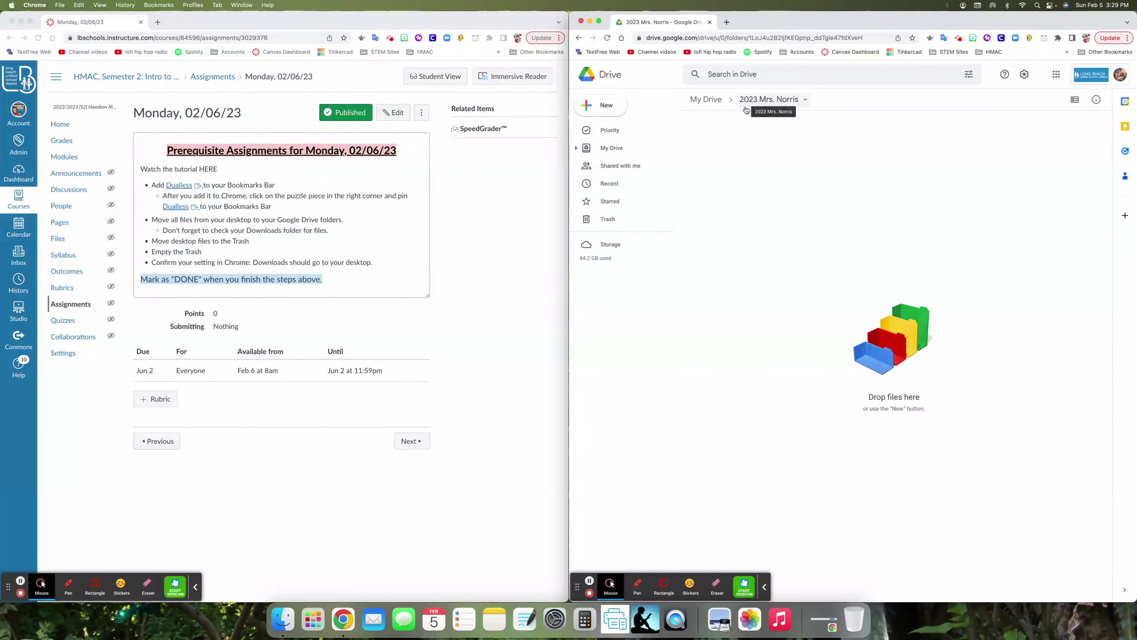
{"action": "left_click", "coordinate": [590, 109]}
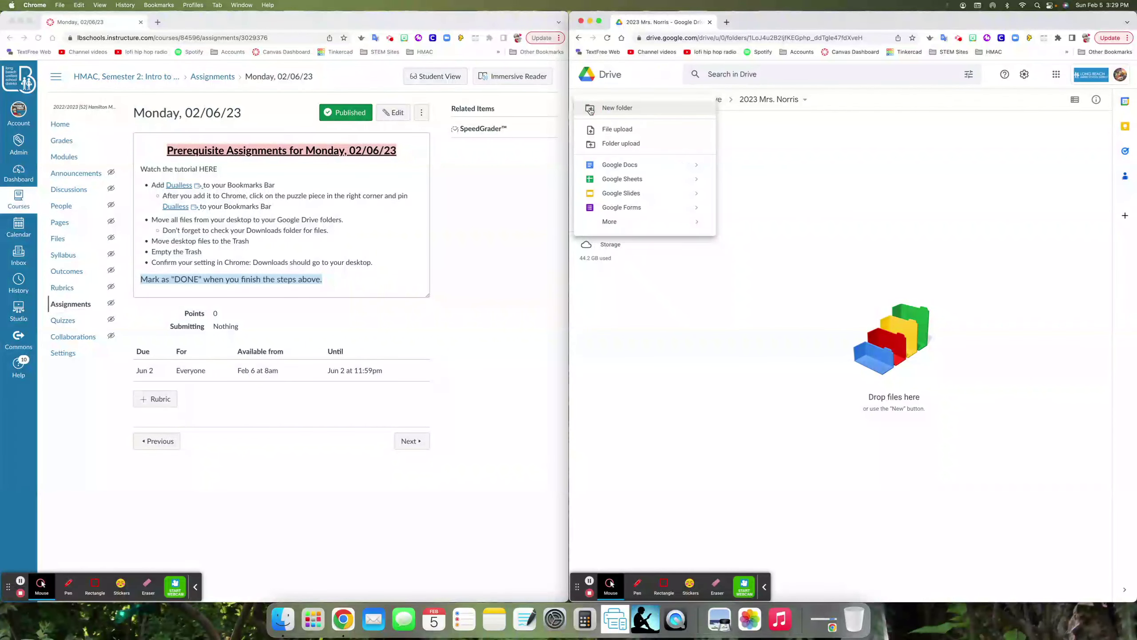
{"action": "left_click", "coordinate": [589, 110]}
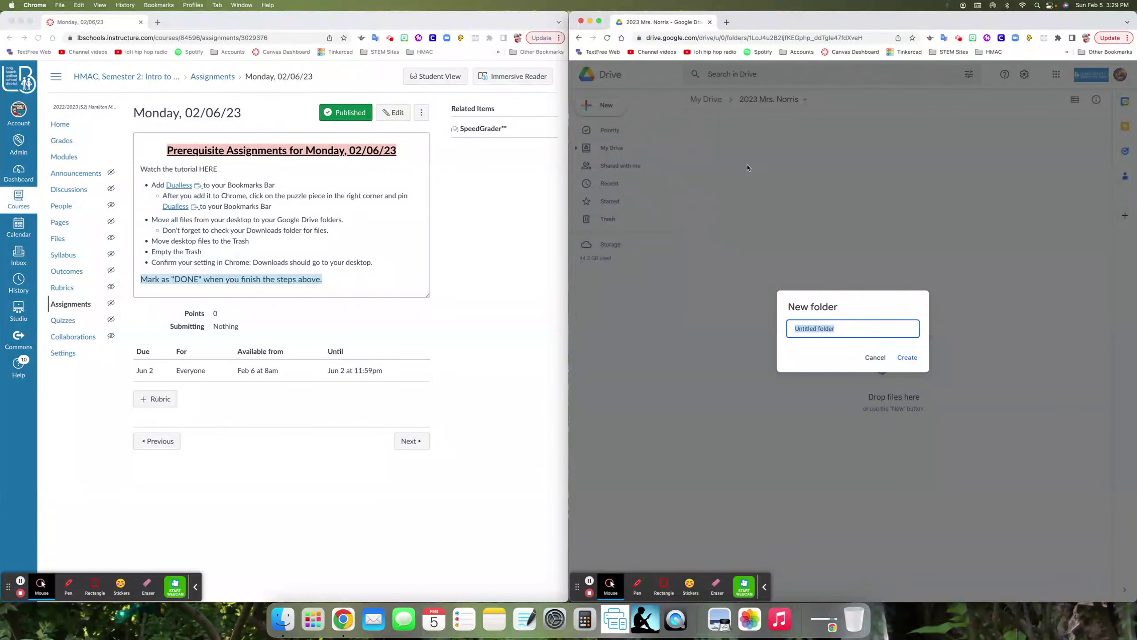
{"action": "type", "text": "Code Screenshots"}
{"action": "key", "text": "Return"}
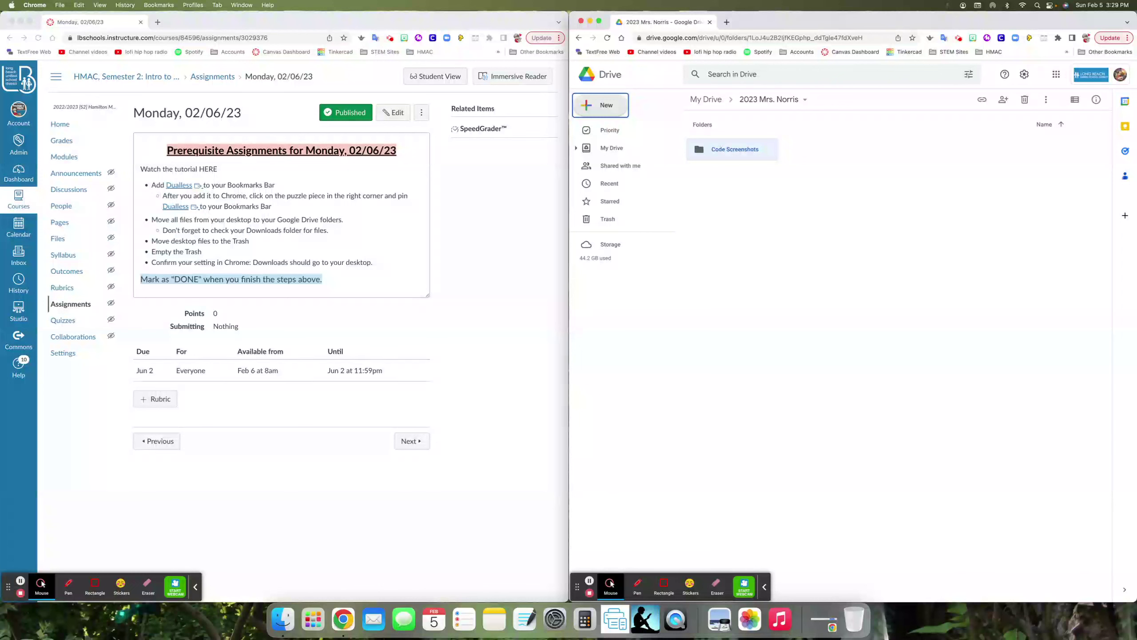
Step: Create a second subfolder named "TinkerCAD Images" in the teacher's 2023 folder
{"action": "left_click", "coordinate": [599, 108]}
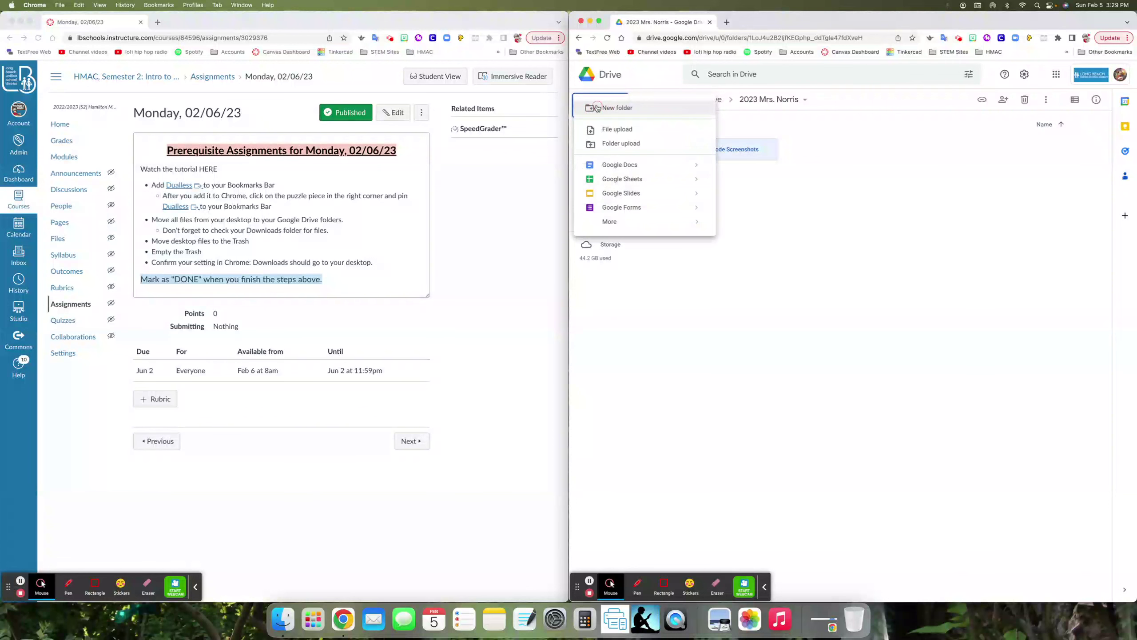
{"action": "left_click", "coordinate": [613, 109]}
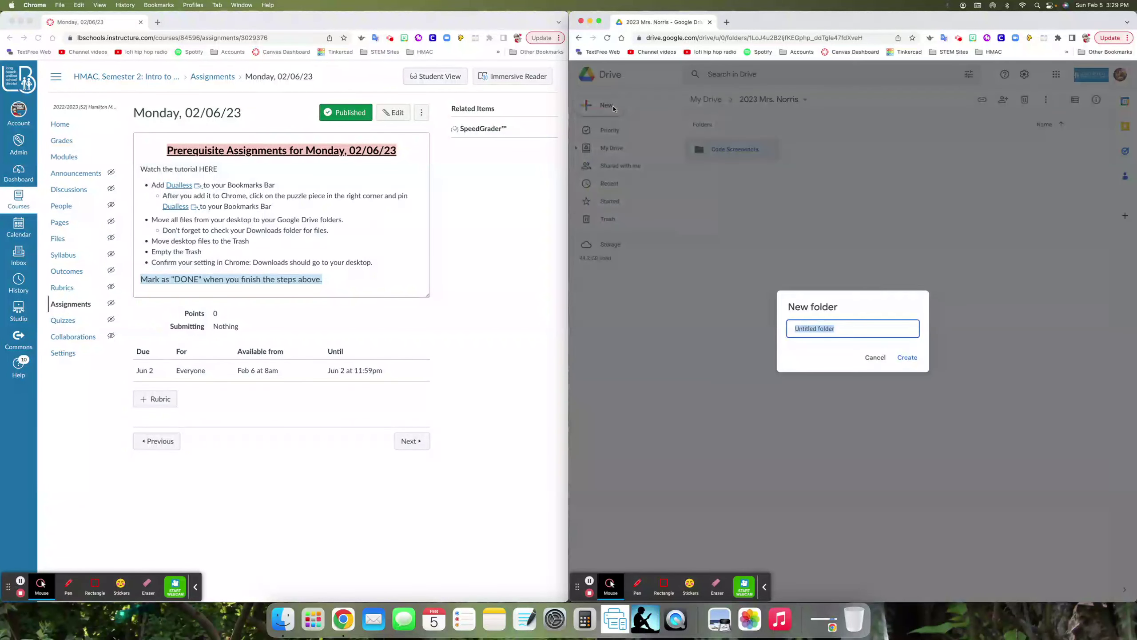
{"action": "type", "text": "TinkerCAD Images"}
{"action": "left_click", "coordinate": [908, 358]}
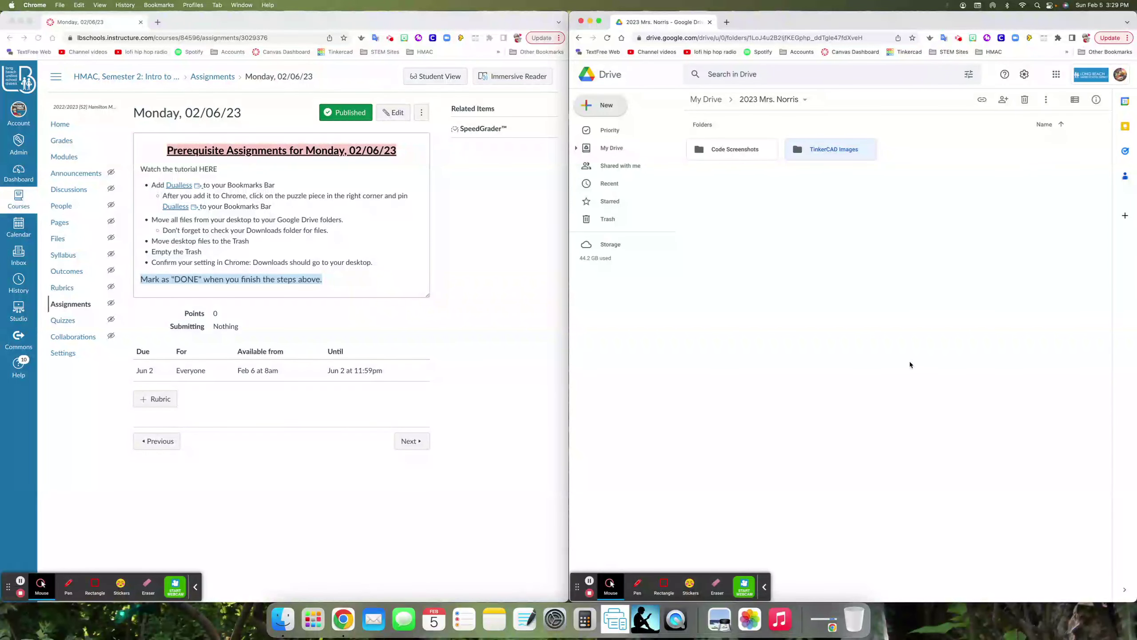
Step: Add a third subfolder named "Google PDFs and Screenshot" to the teacher's 2023 folder
{"action": "left_click", "coordinate": [606, 106]}
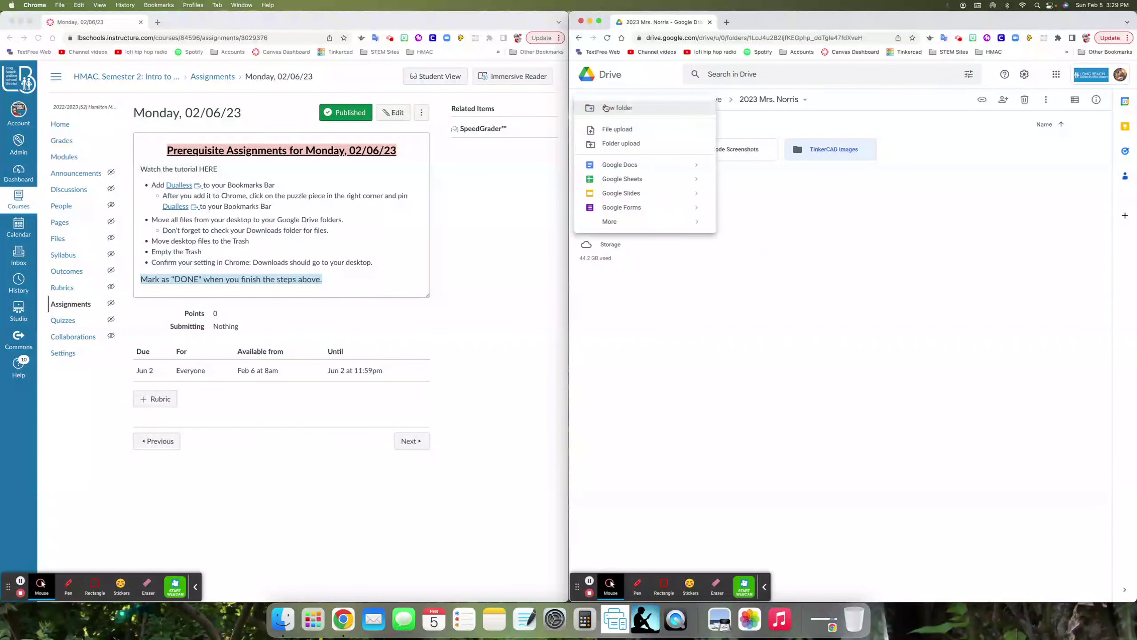
{"action": "left_click", "coordinate": [609, 109]}
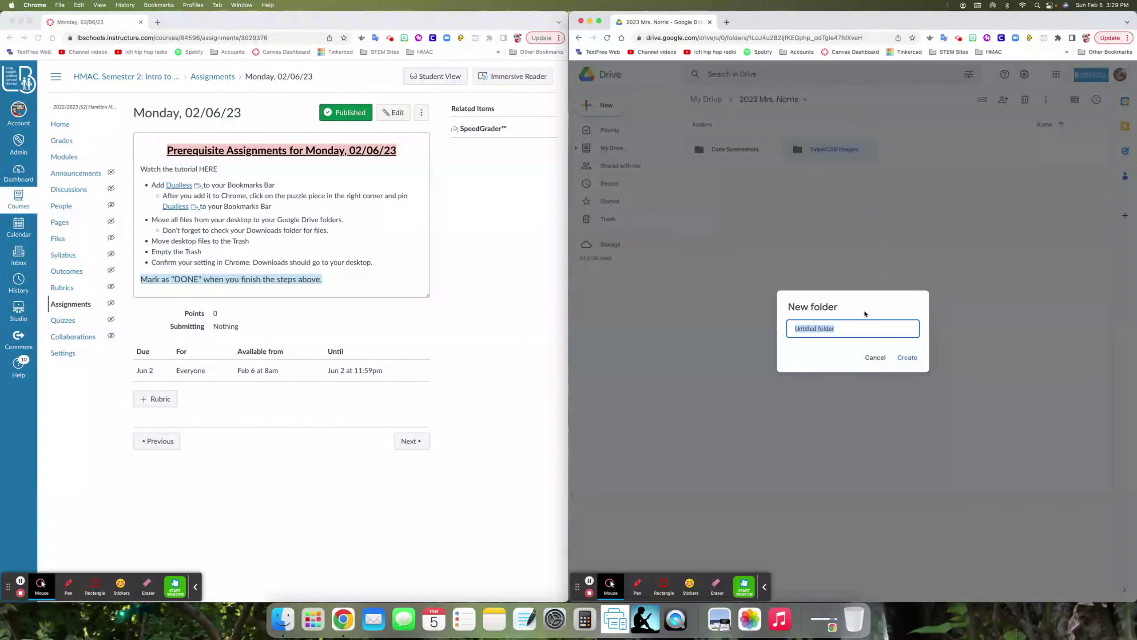
{"action": "type", "text": "Google PDFs and Screenshot"}
{"action": "key", "text": "Return"}
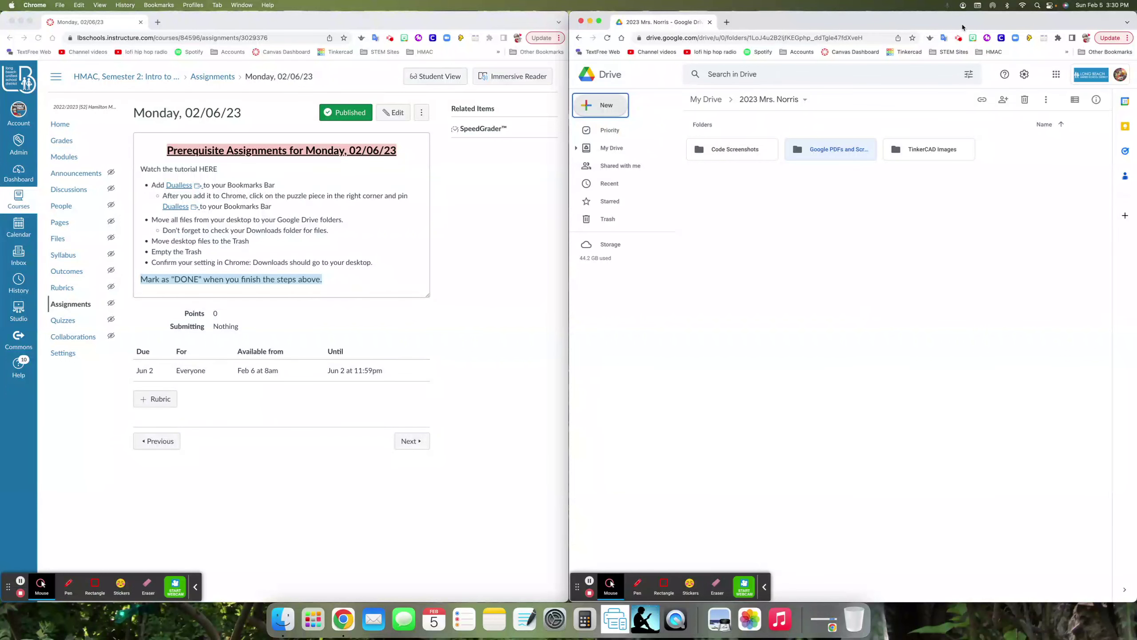
Step: Look inside the Code Screenshots folder, and slide the Drive window aside to view the desktop files before restoring it
{"action": "double_click", "coordinate": [761, 149]}
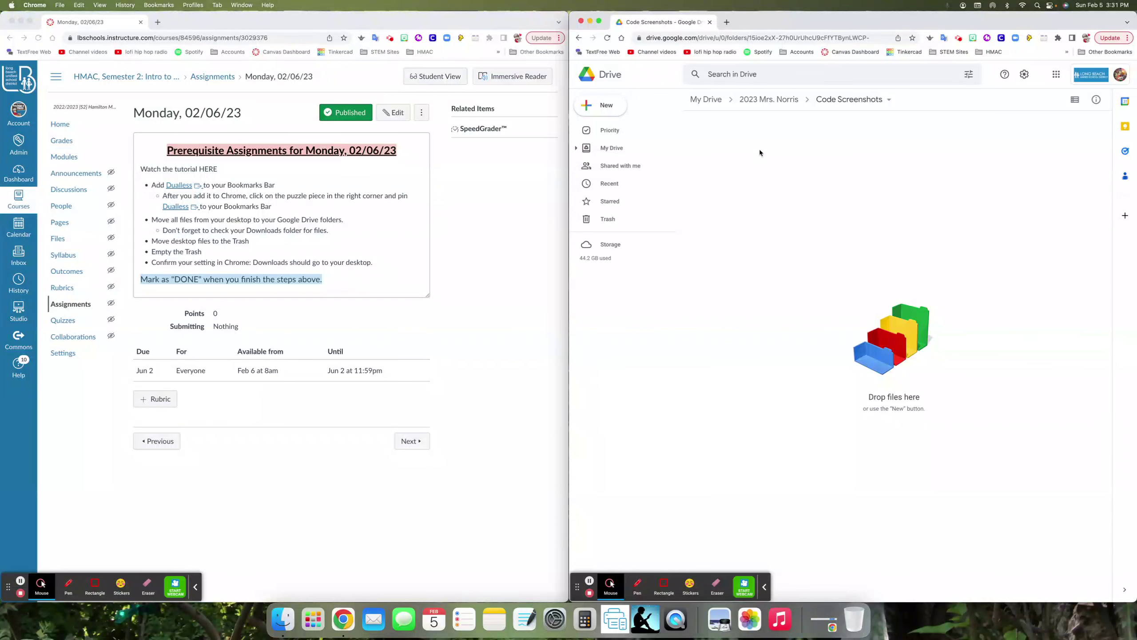
{"action": "left_click", "coordinate": [756, 100]}
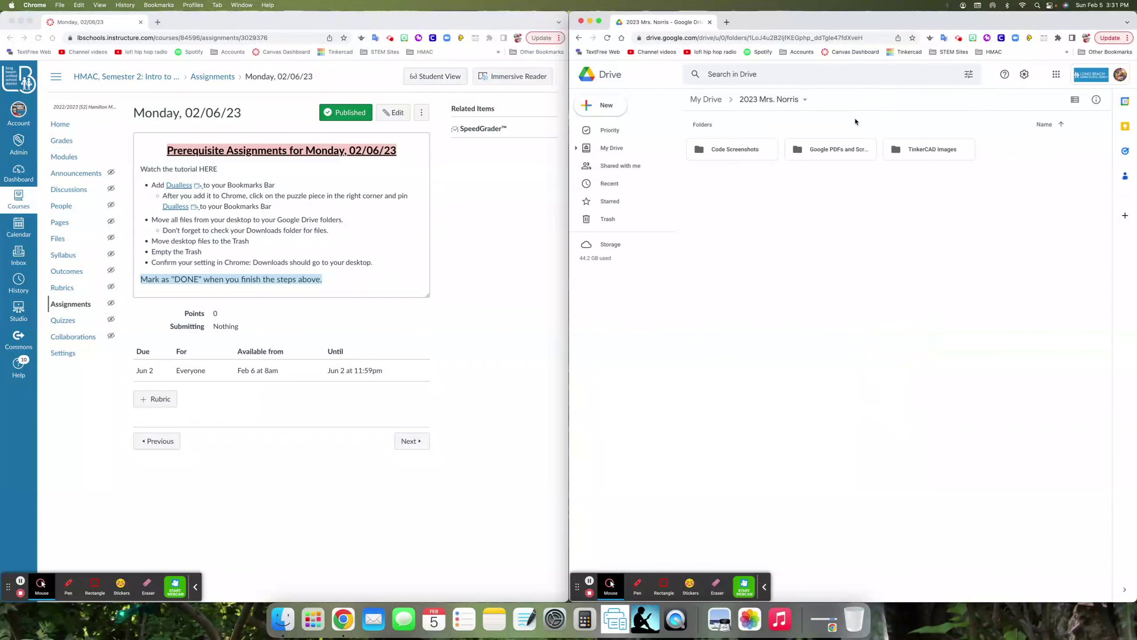
{"action": "left_click_drag", "start_coordinate": [1068, 20], "coordinate": [967, 21]}
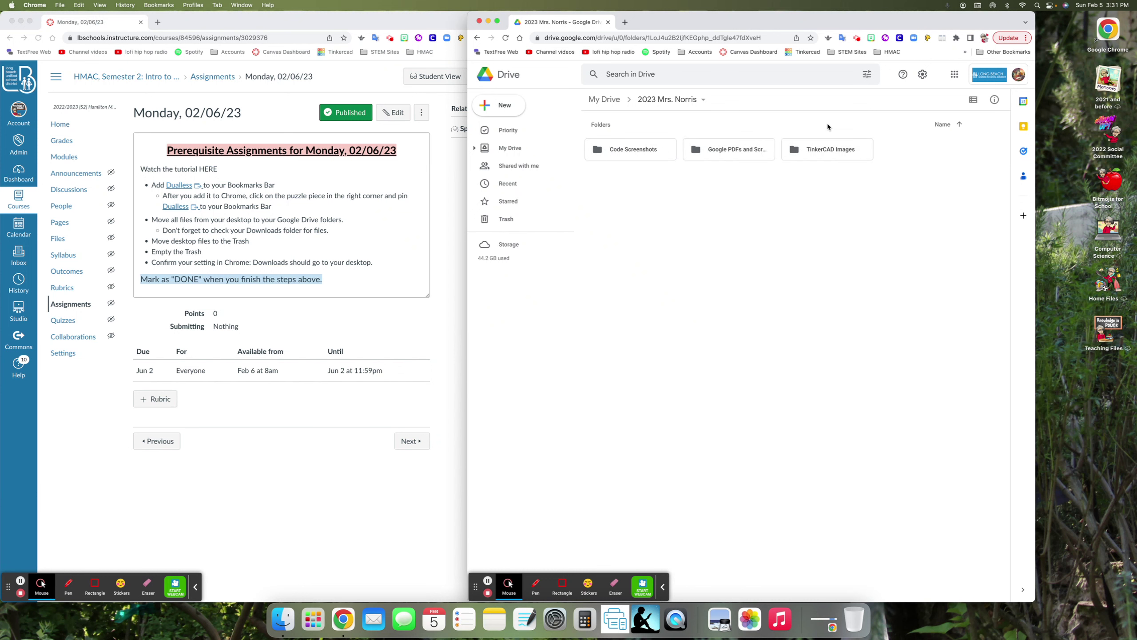
{"action": "left_click_drag", "start_coordinate": [833, 17], "coordinate": [935, 18]}
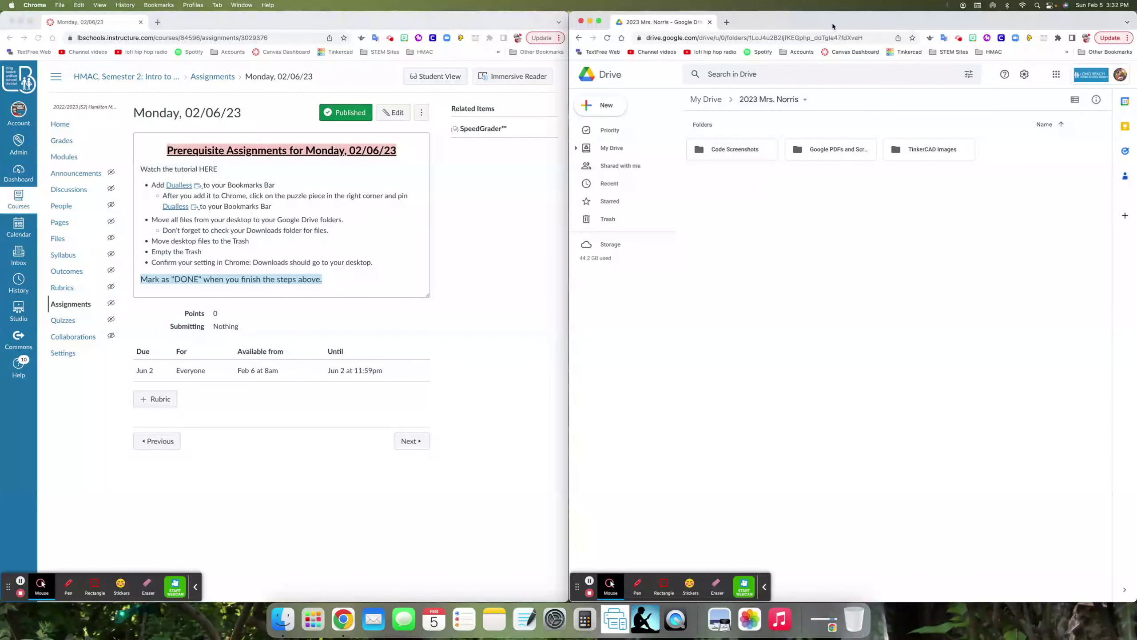
Step: Shift the Drive window off the desktop icons and try to move the Teaching Files folder to the Trash
{"action": "left_click_drag", "start_coordinate": [832, 23], "coordinate": [664, 23]}
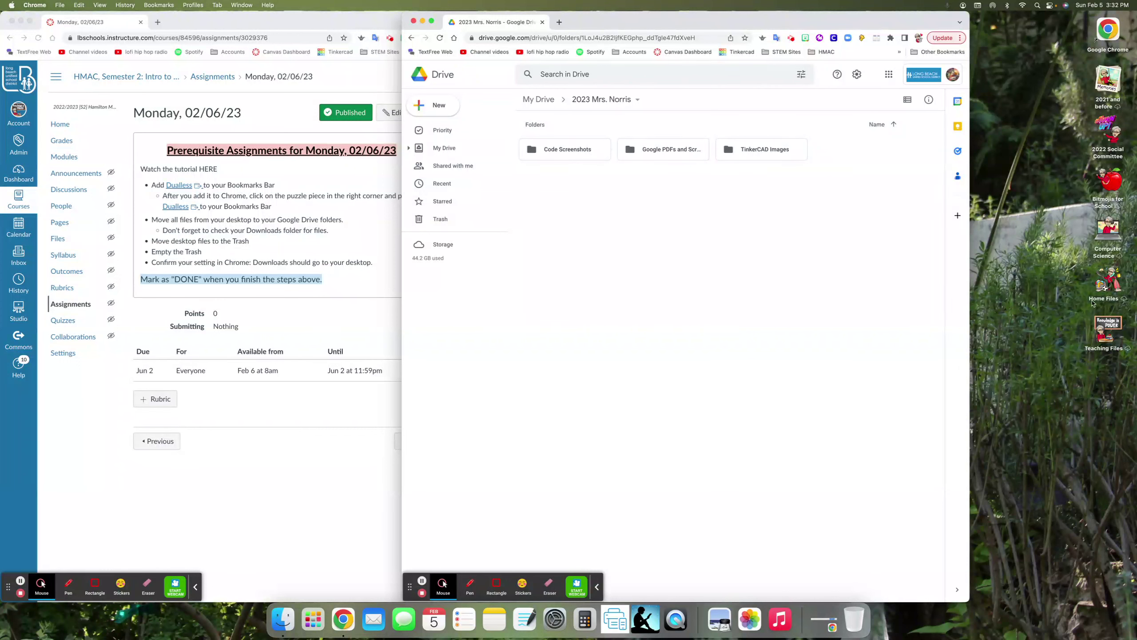
{"action": "left_click_drag", "start_coordinate": [1106, 320], "coordinate": [859, 621]}
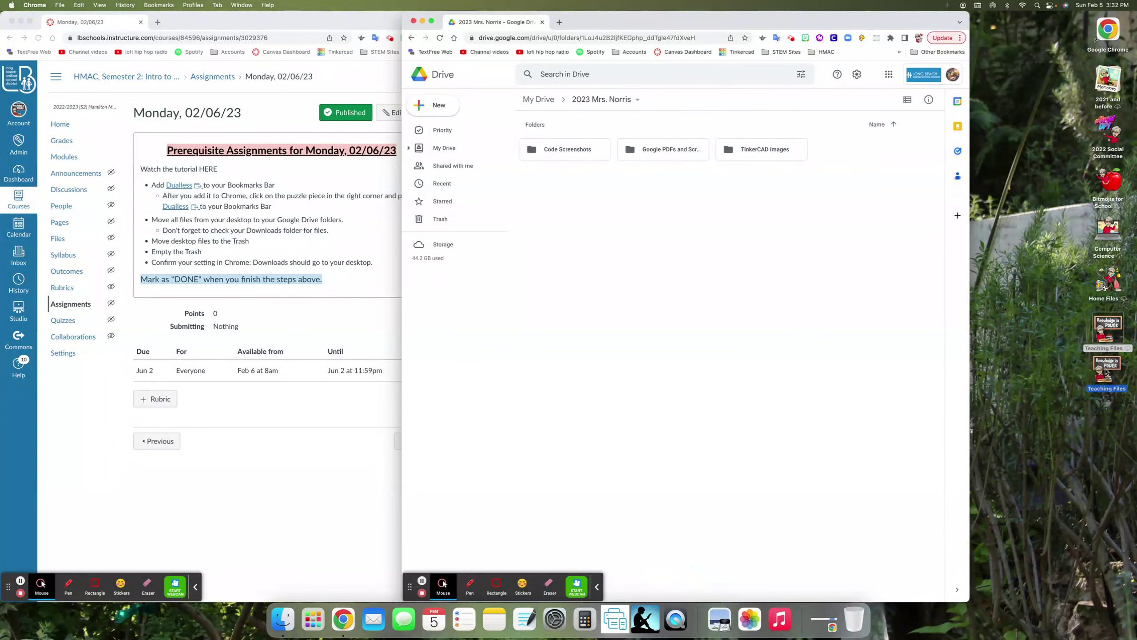
{"action": "right_click", "coordinate": [1105, 336]}
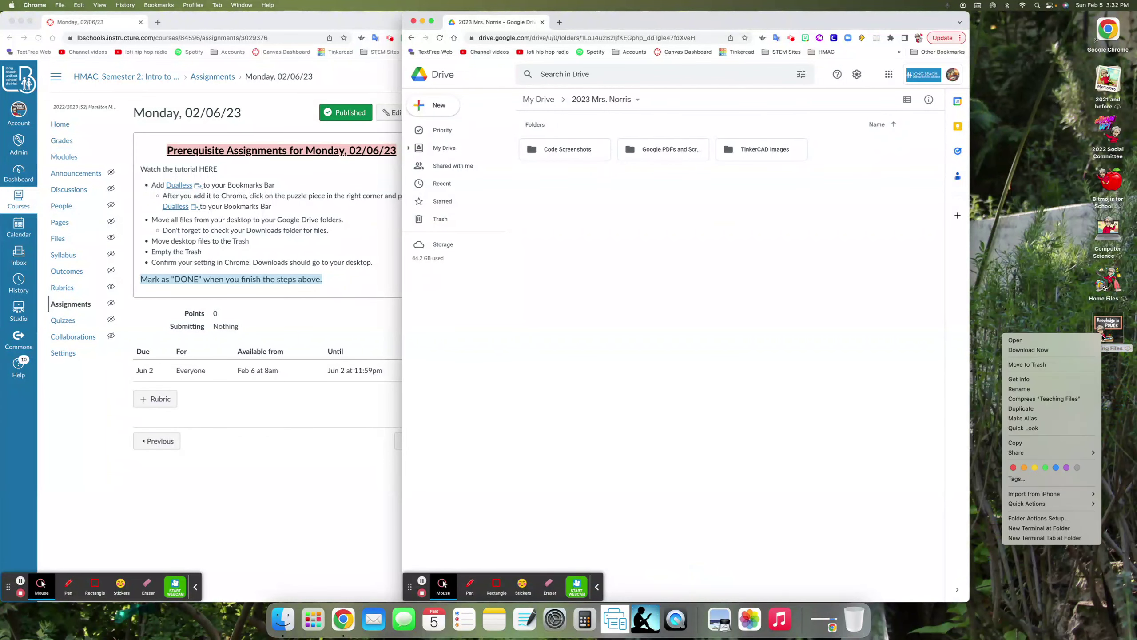
{"action": "left_click", "coordinate": [1069, 364]}
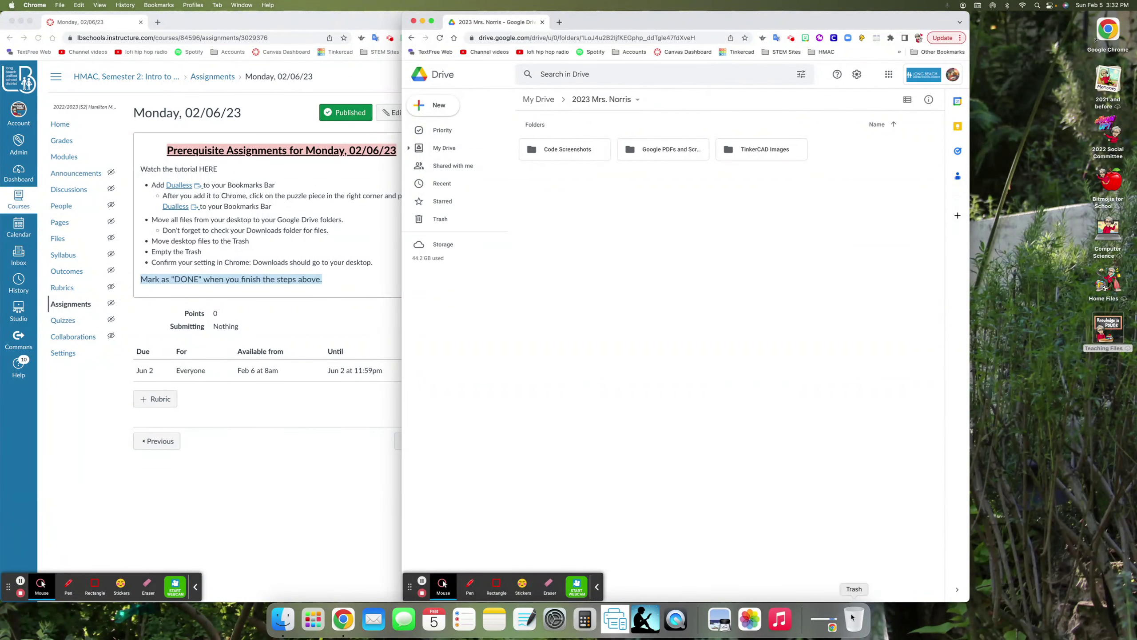
Step: Return the Drive window beside the assignment page, briefly shifting it aside again to view the desktop icons
{"action": "left_click_drag", "start_coordinate": [733, 24], "coordinate": [896, 16]}
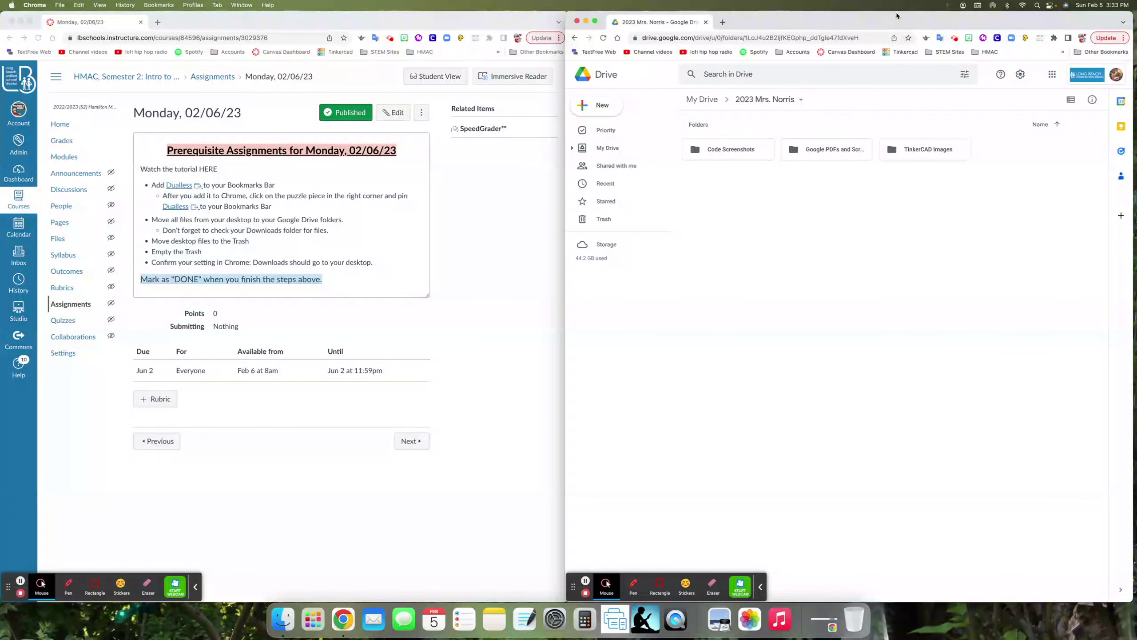
{"action": "left_click_drag", "start_coordinate": [934, 26], "coordinate": [791, 16]}
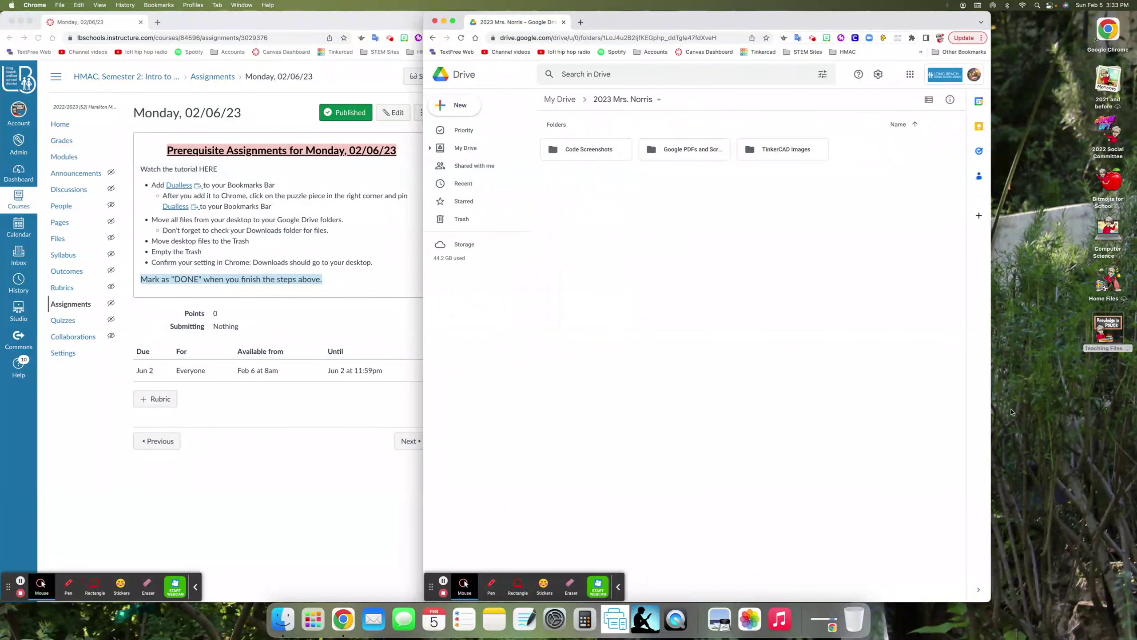
{"action": "left_click_drag", "start_coordinate": [693, 27], "coordinate": [837, 19]}
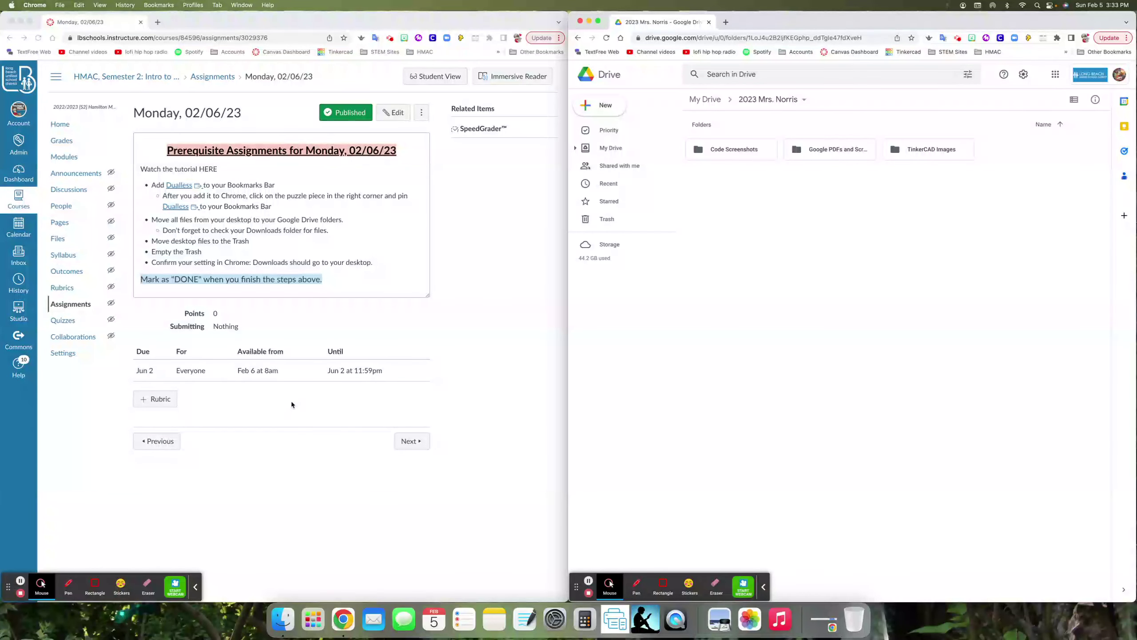
Step: Switch to Finder to view the files in the Downloads folder, close the window, and reopen Finder
{"action": "left_click", "coordinate": [280, 625]}
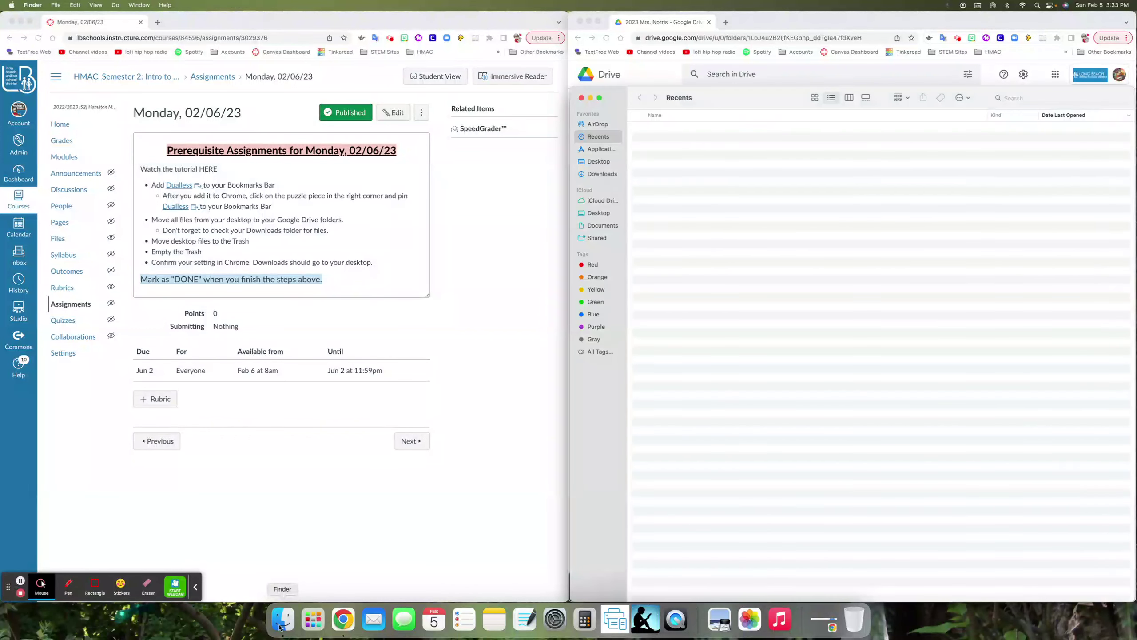
{"action": "left_click", "coordinate": [589, 174]}
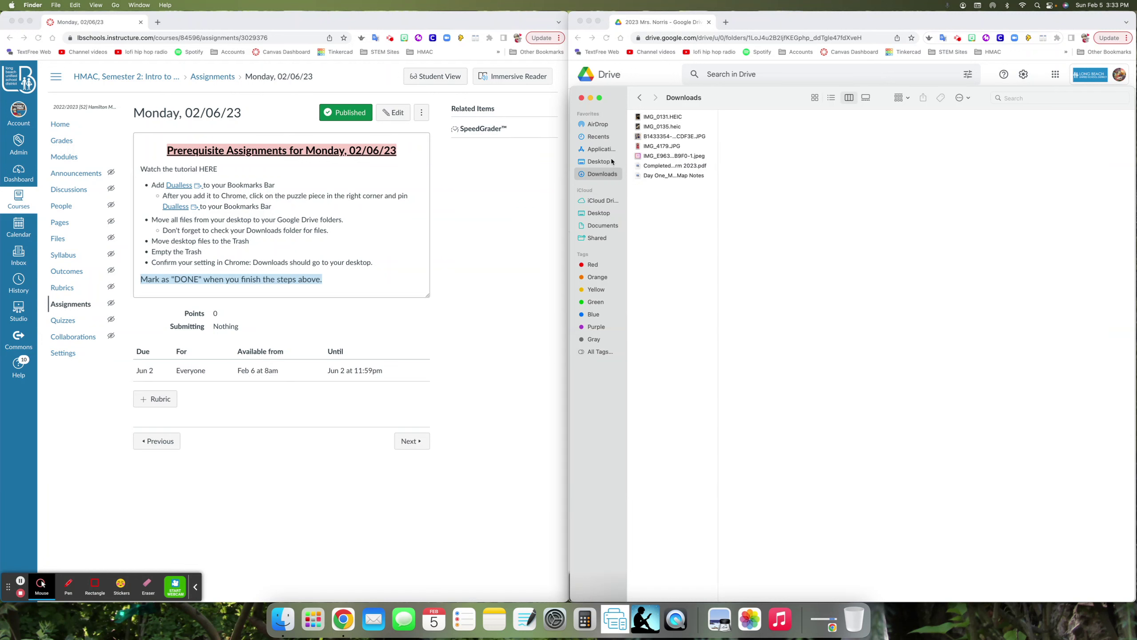
{"action": "left_click", "coordinate": [581, 97]}
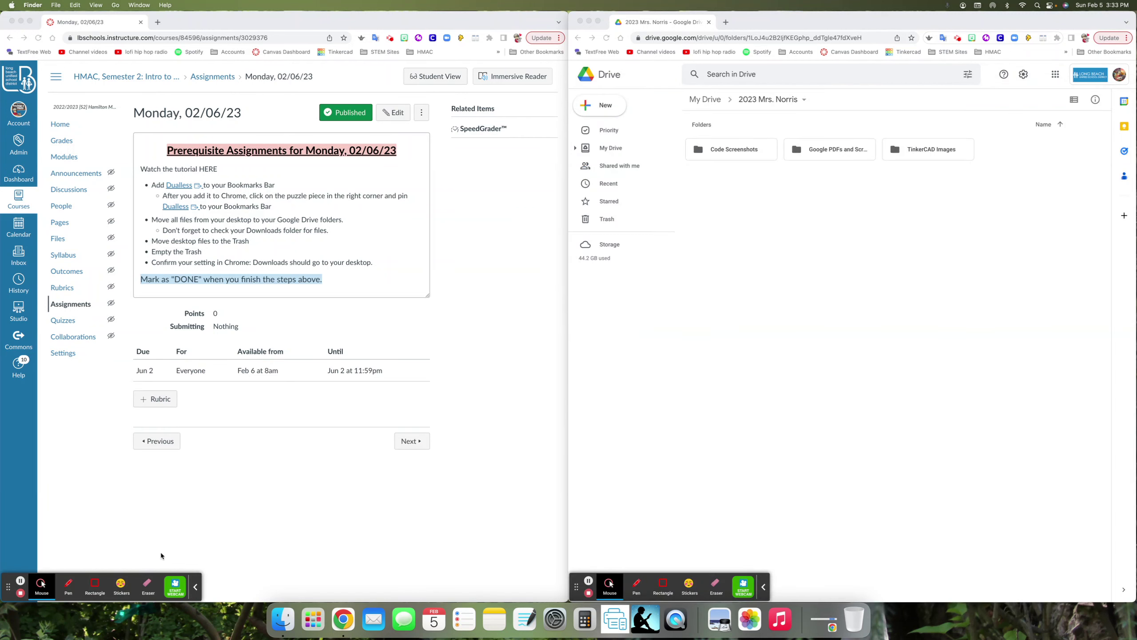
{"action": "left_click", "coordinate": [282, 620]}
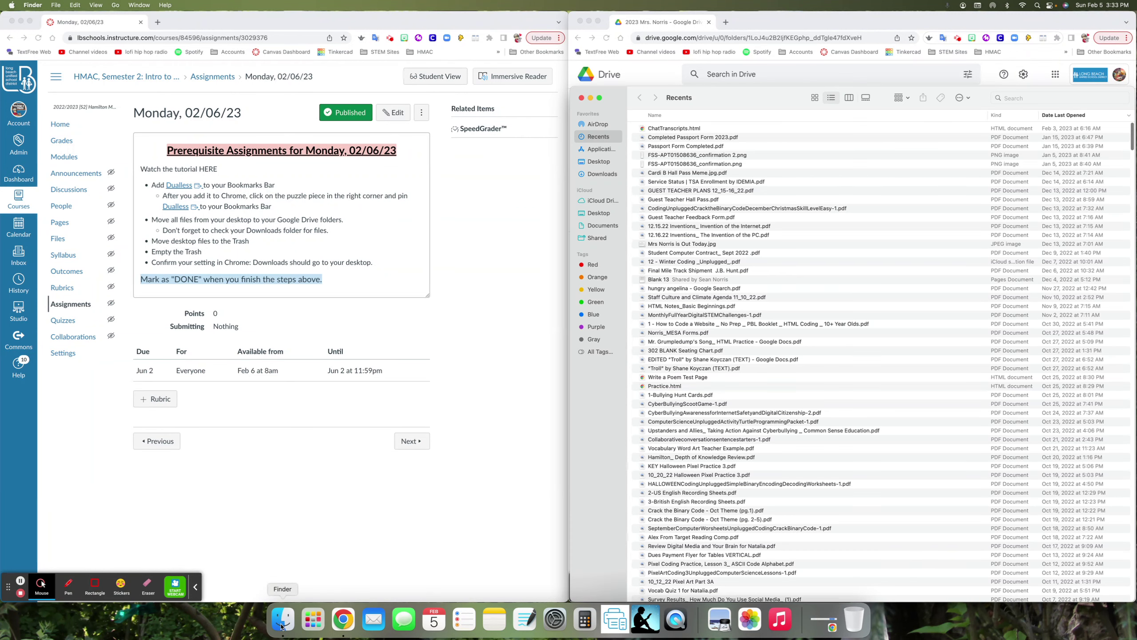
Step: View the files in the Downloads folder with the Finder window shifted off Google Drive, and close the window
{"action": "left_click", "coordinate": [619, 174]}
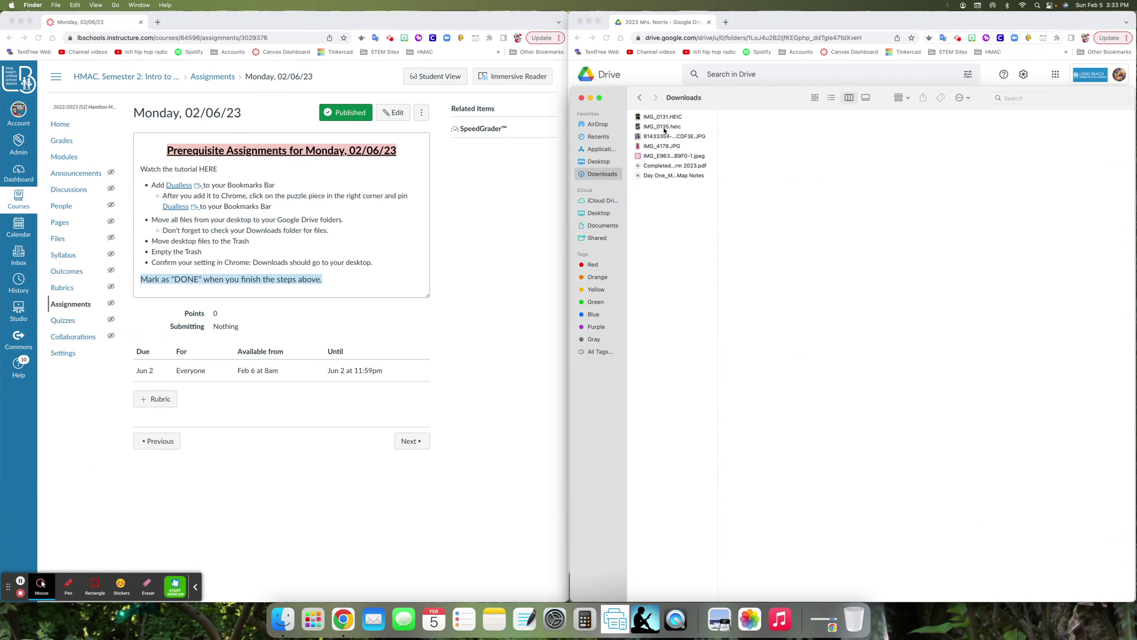
{"action": "left_click_drag", "start_coordinate": [689, 104], "coordinate": [213, 120]}
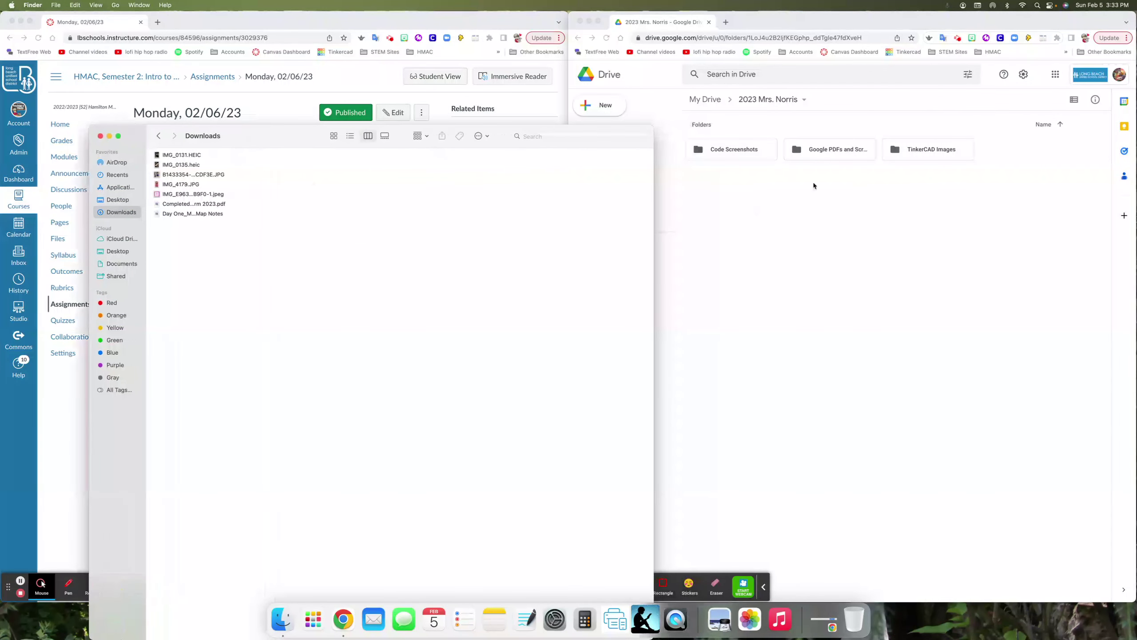
{"action": "left_click", "coordinate": [100, 136]}
Step: Reopen Finder at Downloads, place it beside the 2023 Drive folders to compare them, and close it again
{"action": "left_click", "coordinate": [282, 621]}
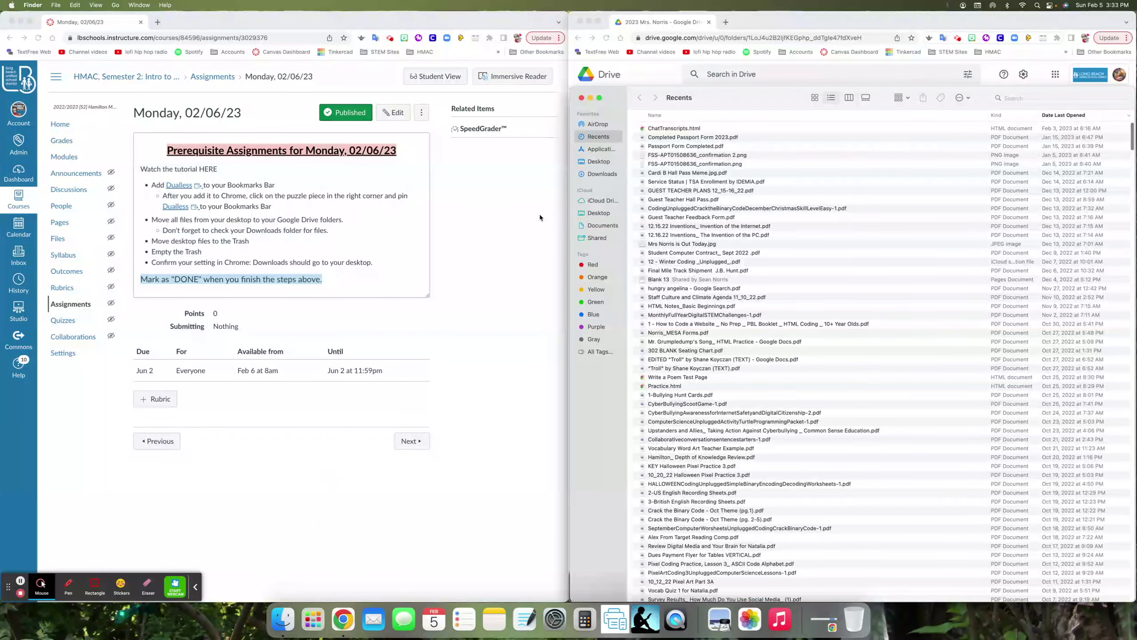
{"action": "left_click", "coordinate": [600, 174]}
{"action": "left_click_drag", "start_coordinate": [736, 101], "coordinate": [252, 98]}
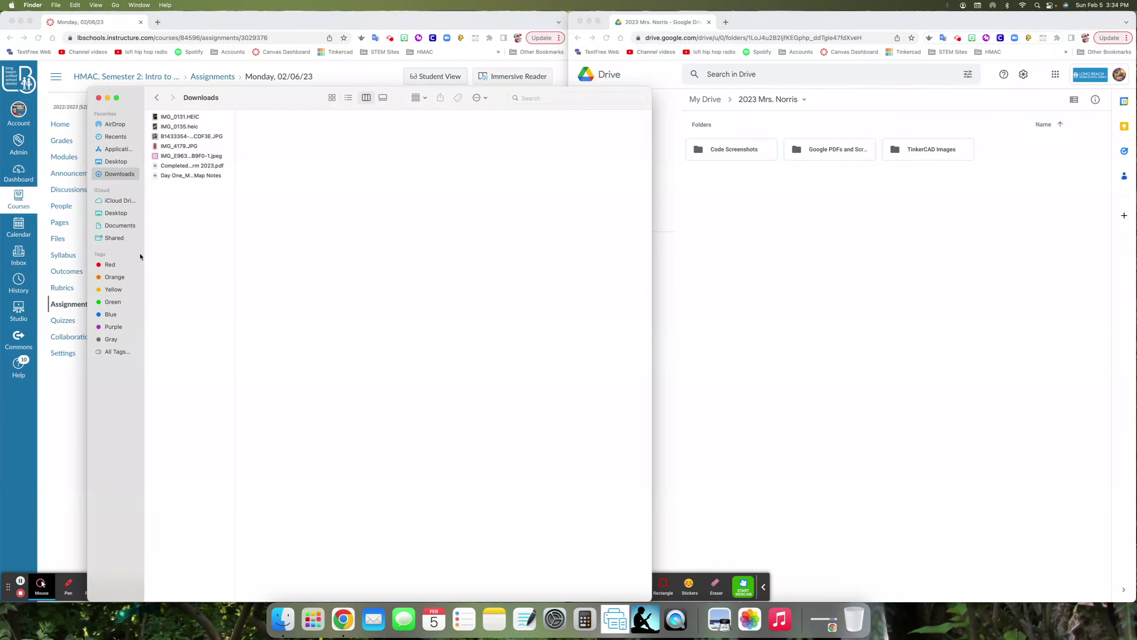
{"action": "left_click", "coordinate": [98, 98]}
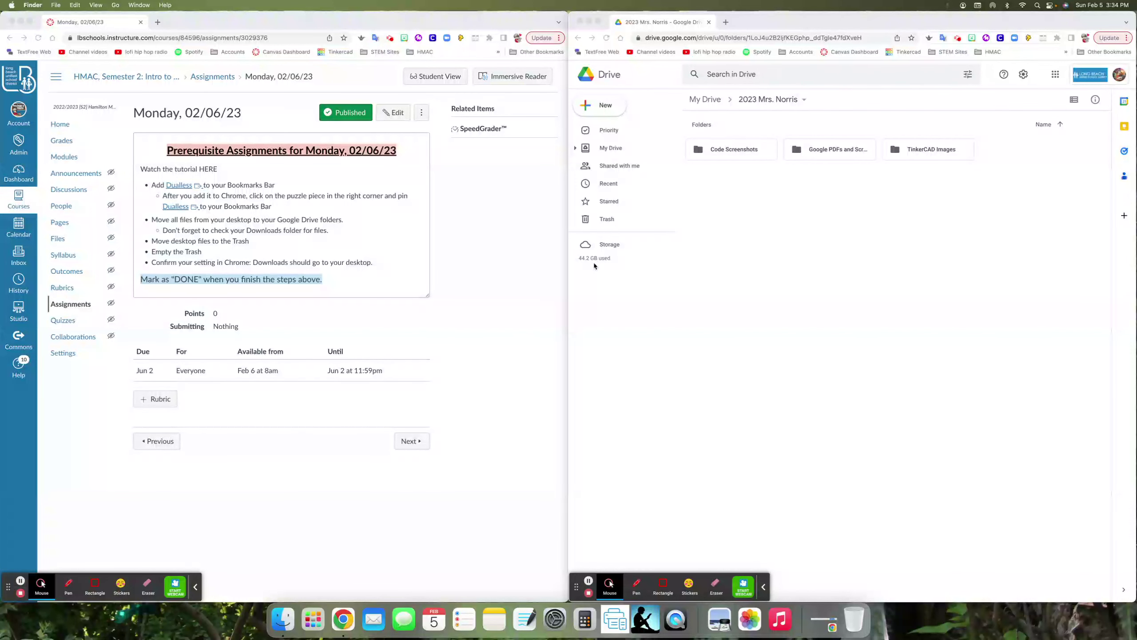
Step: Reopen Finder to view the Downloads and Desktop folders in turn, and close the window
{"action": "left_click", "coordinate": [284, 619]}
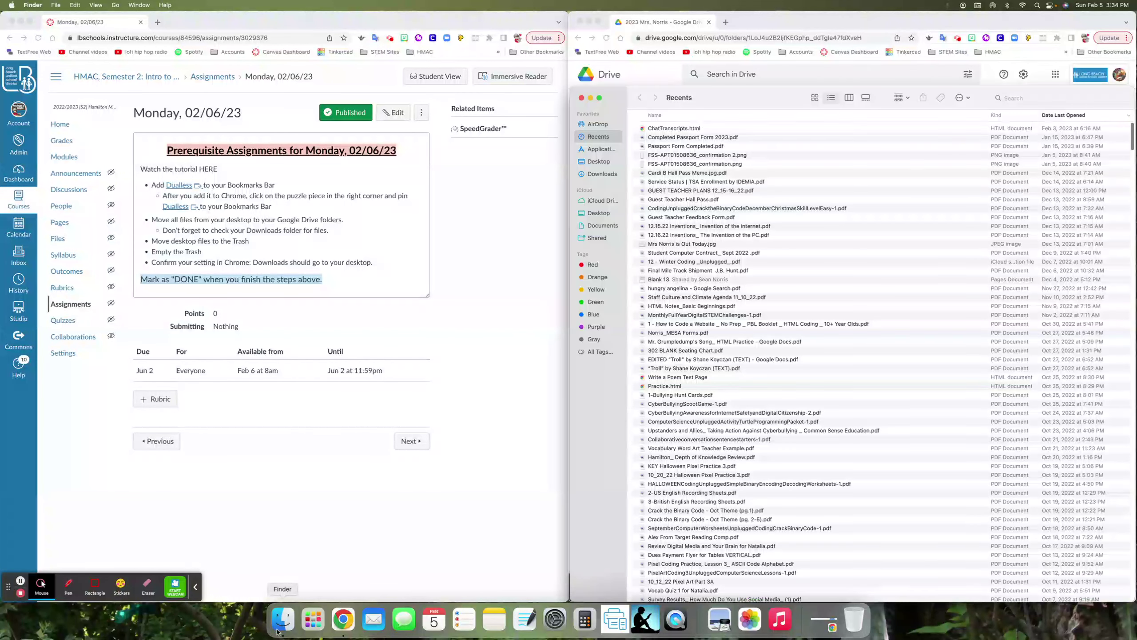
{"action": "left_click", "coordinate": [588, 176]}
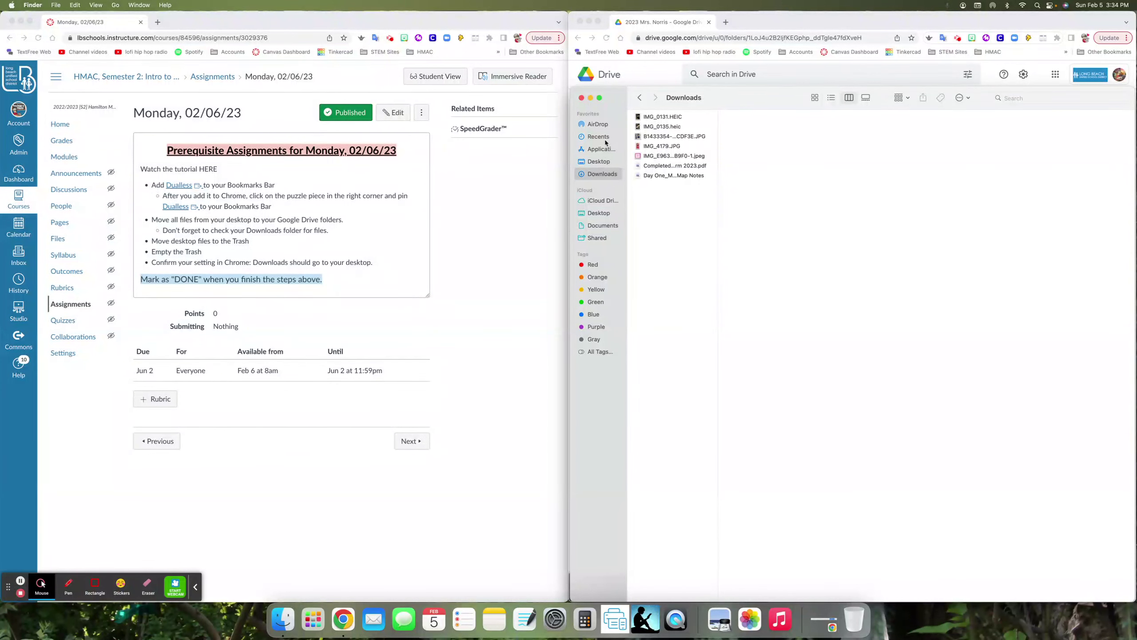
{"action": "left_click", "coordinate": [602, 162]}
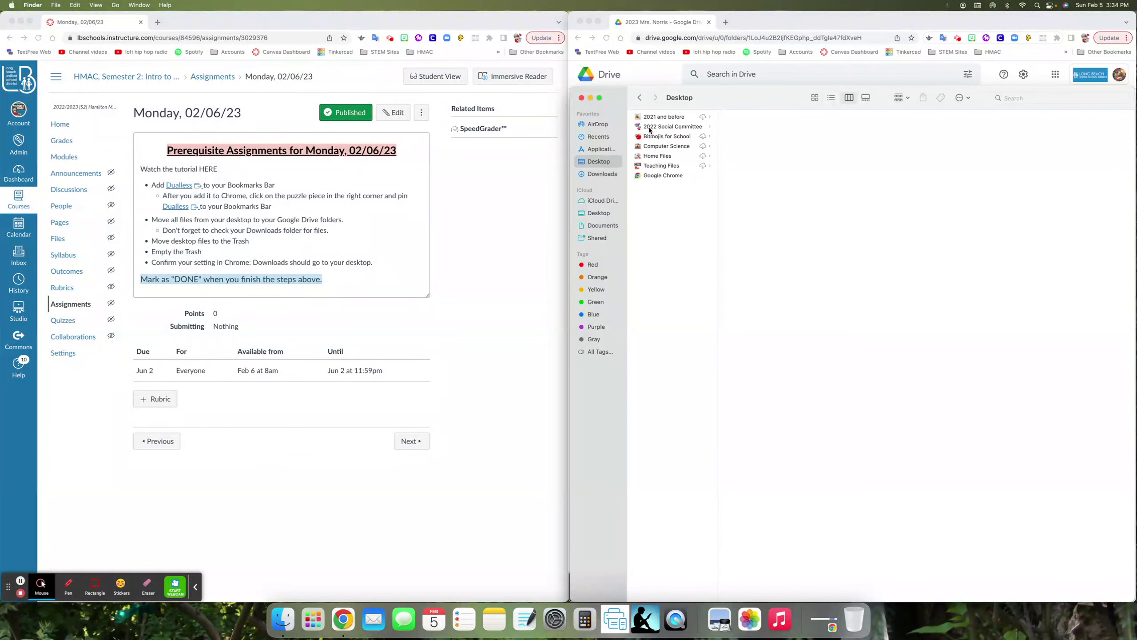
{"action": "left_click", "coordinate": [582, 98]}
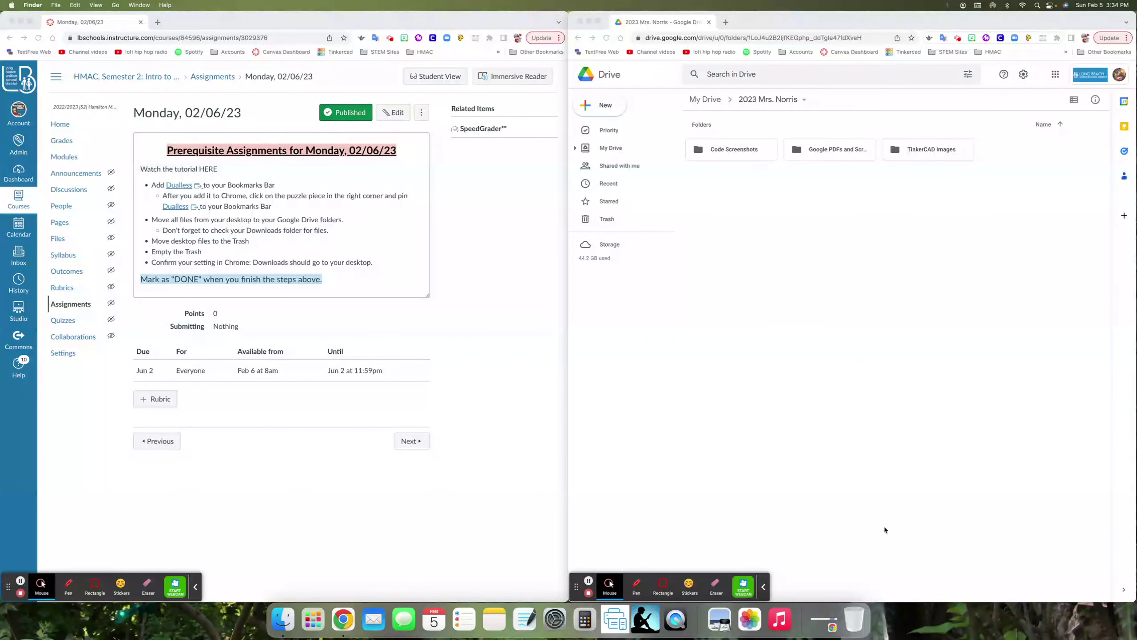
Step: Look inside the Trash, close its window, and check the Empty Trash option on the Trash itself
{"action": "left_click", "coordinate": [850, 630]}
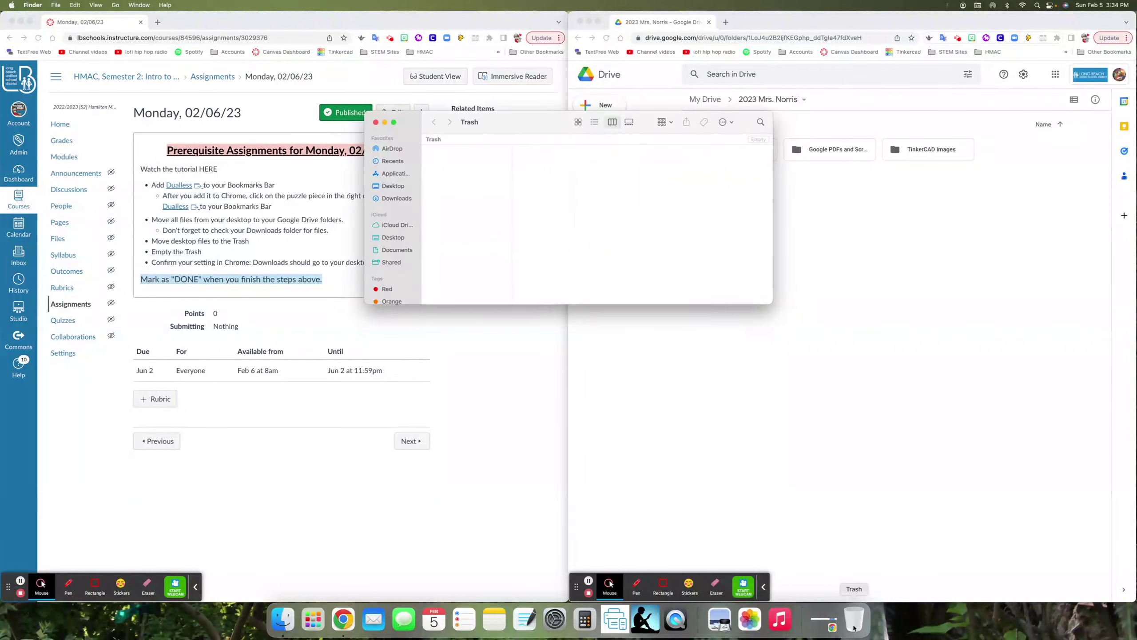
{"action": "left_click", "coordinate": [376, 123]}
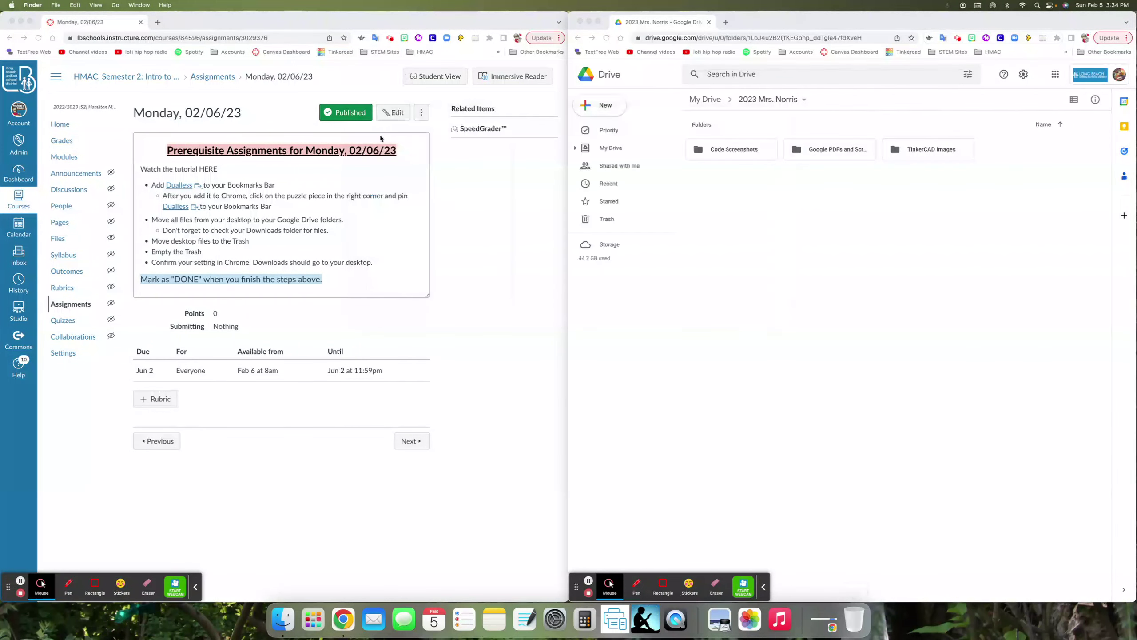
{"action": "right_click", "coordinate": [854, 620]}
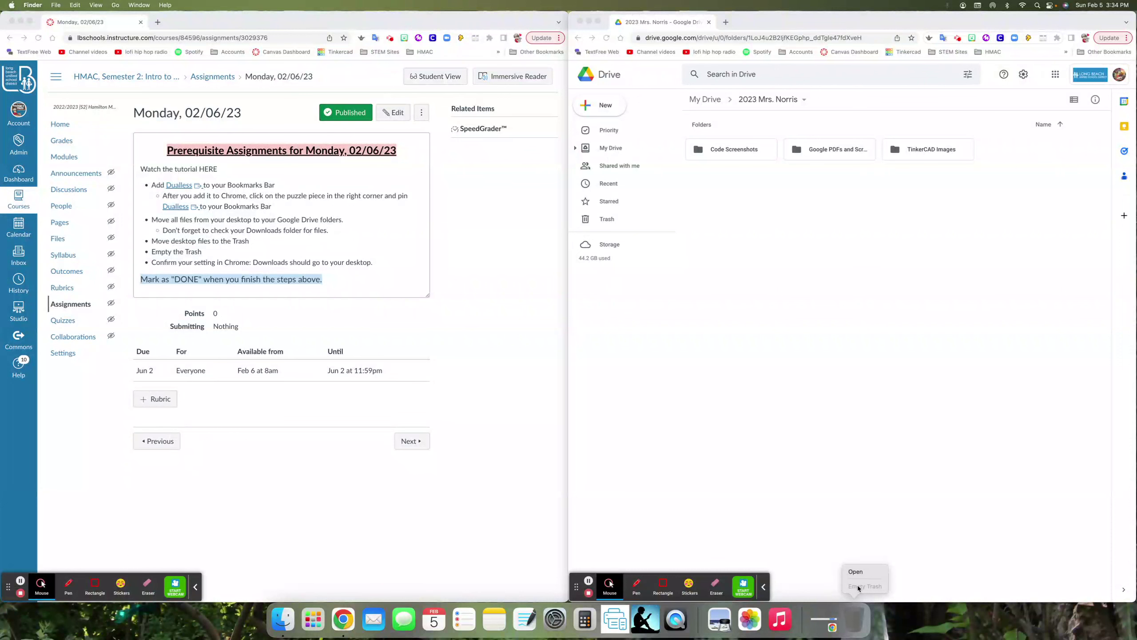
{"action": "left_click", "coordinate": [862, 543]}
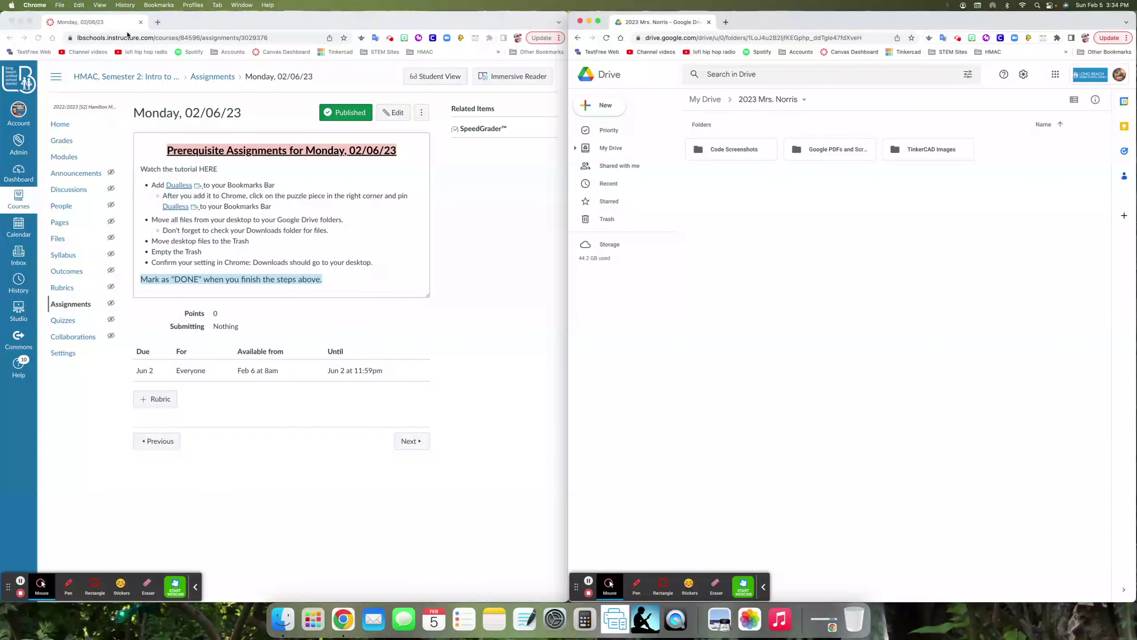
Step: Switch to Finder to view its own Empty Trash command, and return to the Google Drive window
{"action": "left_click", "coordinate": [965, 626]}
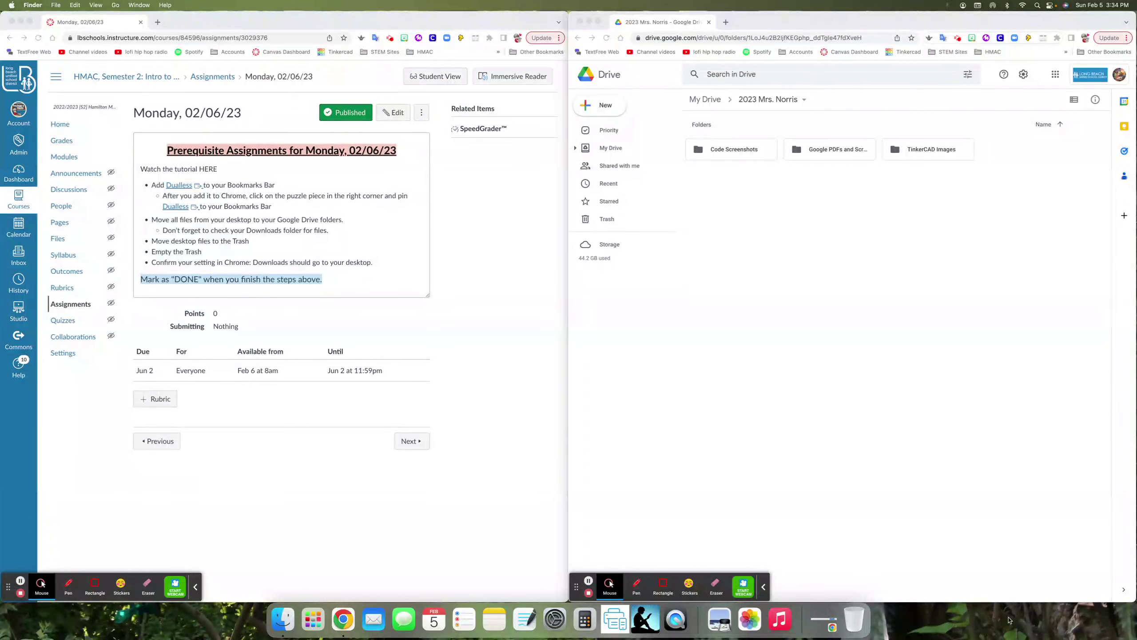
{"action": "left_click", "coordinate": [40, 5]}
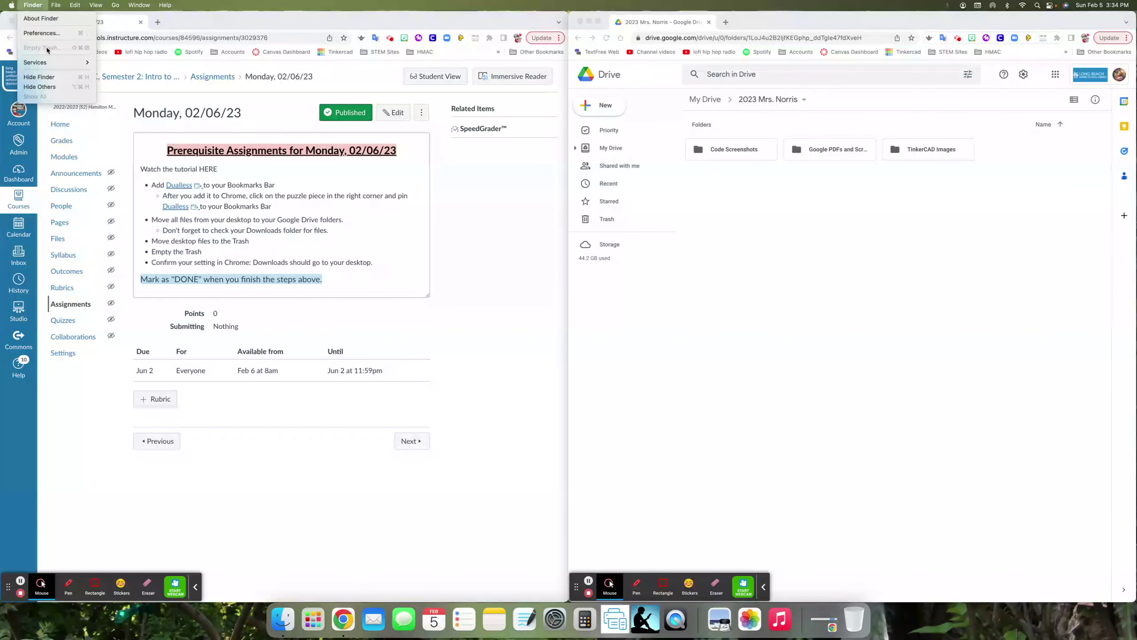
{"action": "left_click", "coordinate": [867, 304]}
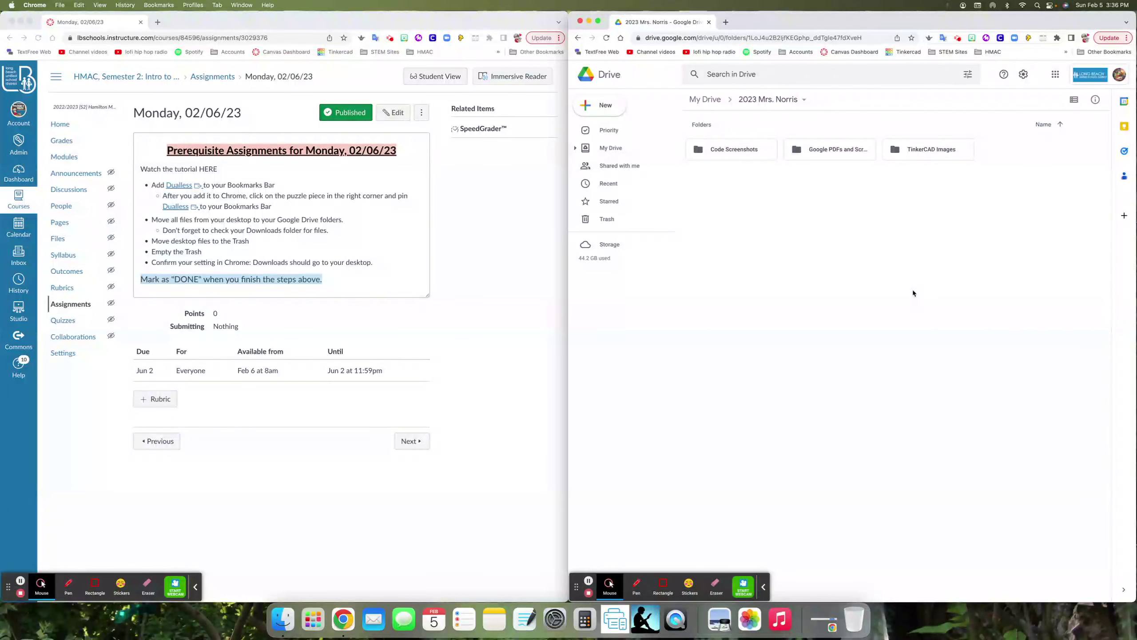
Step: Open the Chrome settings and search them for "downloa"
{"action": "left_click", "coordinate": [1127, 39]}
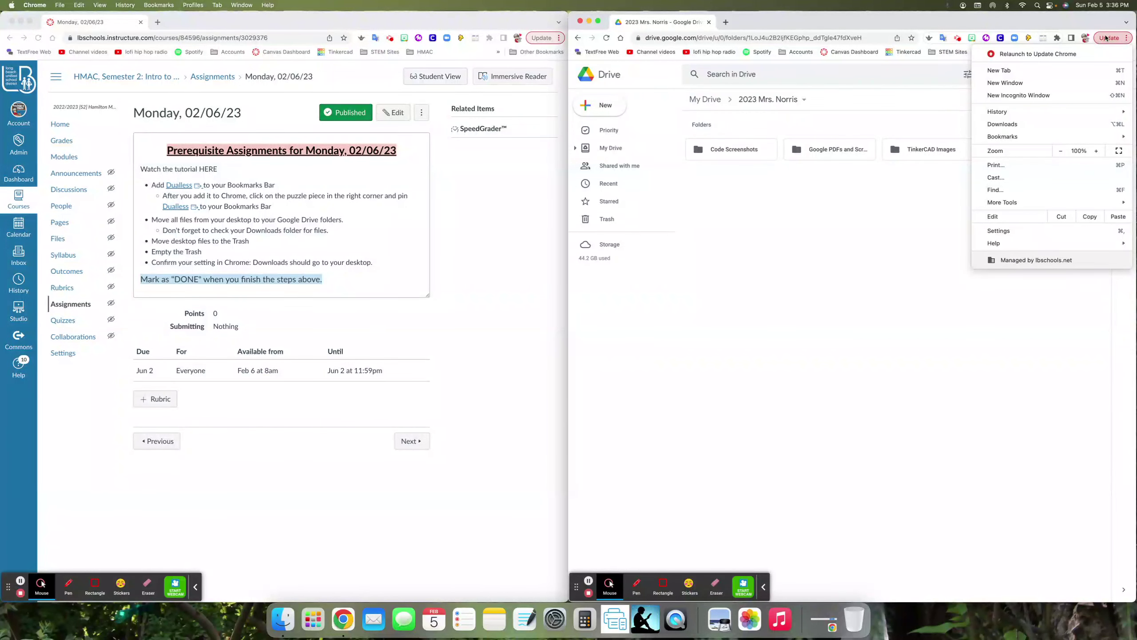
{"action": "left_click", "coordinate": [1067, 233]}
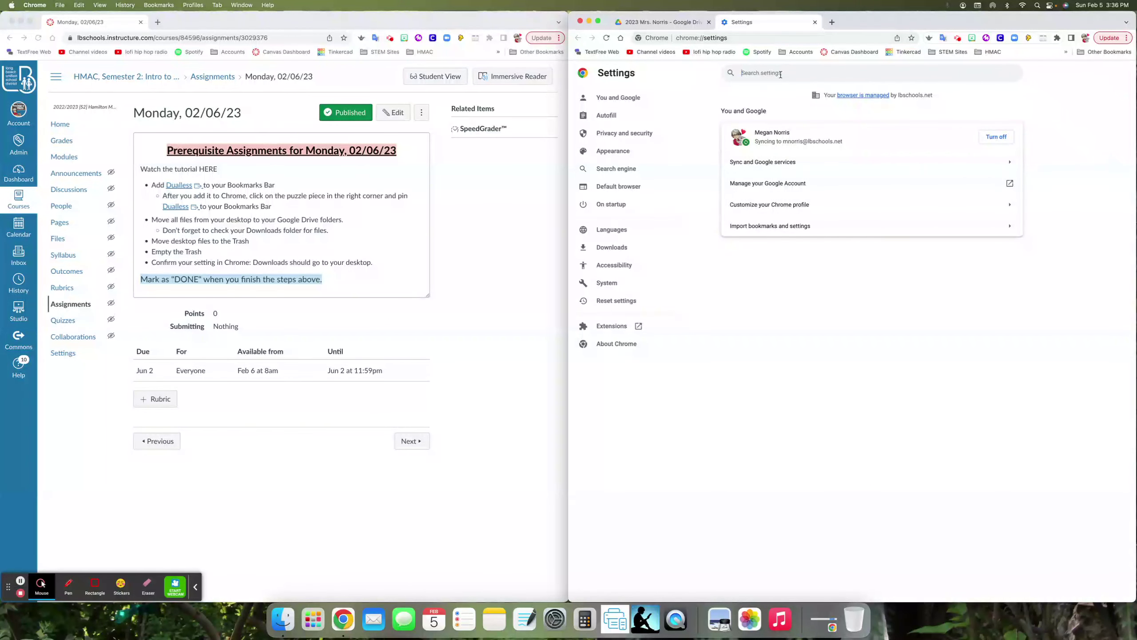
{"action": "type", "text": "downloa"}
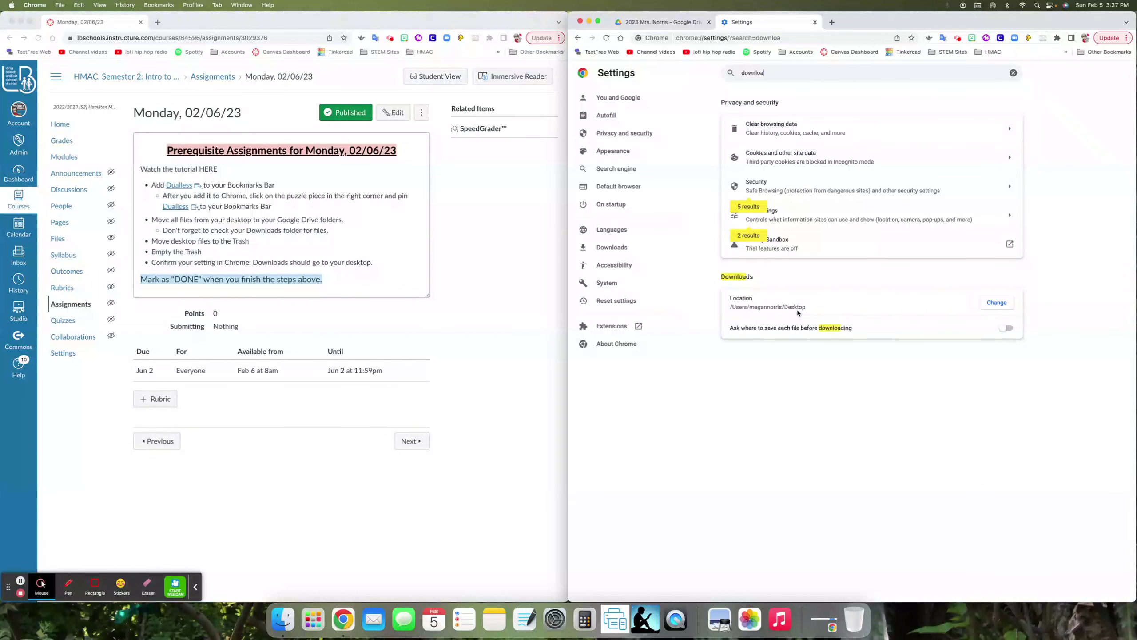
Step: Set Chrome's download location to the iCloud Desktop folder, and close the settings to return to the assignment page
{"action": "left_click", "coordinate": [996, 303]}
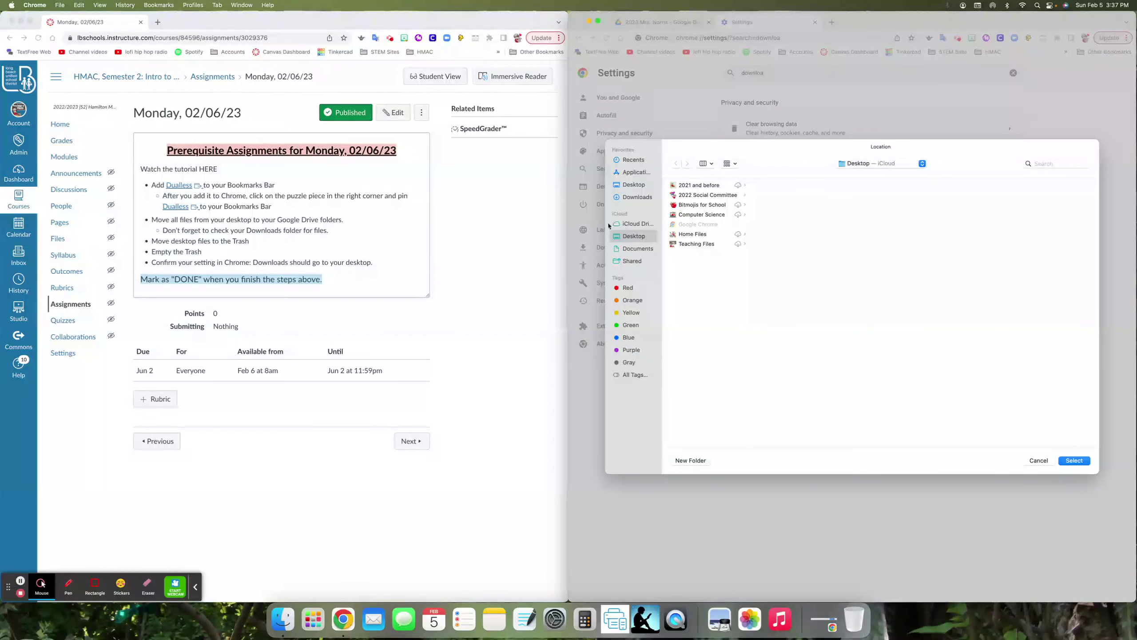
{"action": "left_click", "coordinate": [638, 185]}
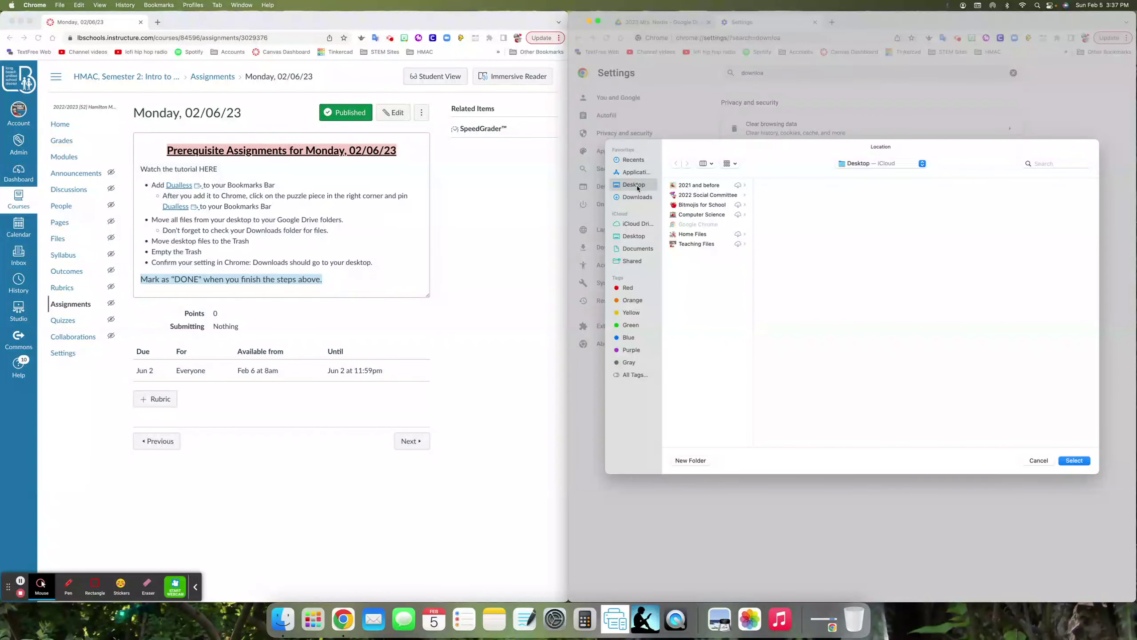
{"action": "left_click", "coordinate": [635, 234]}
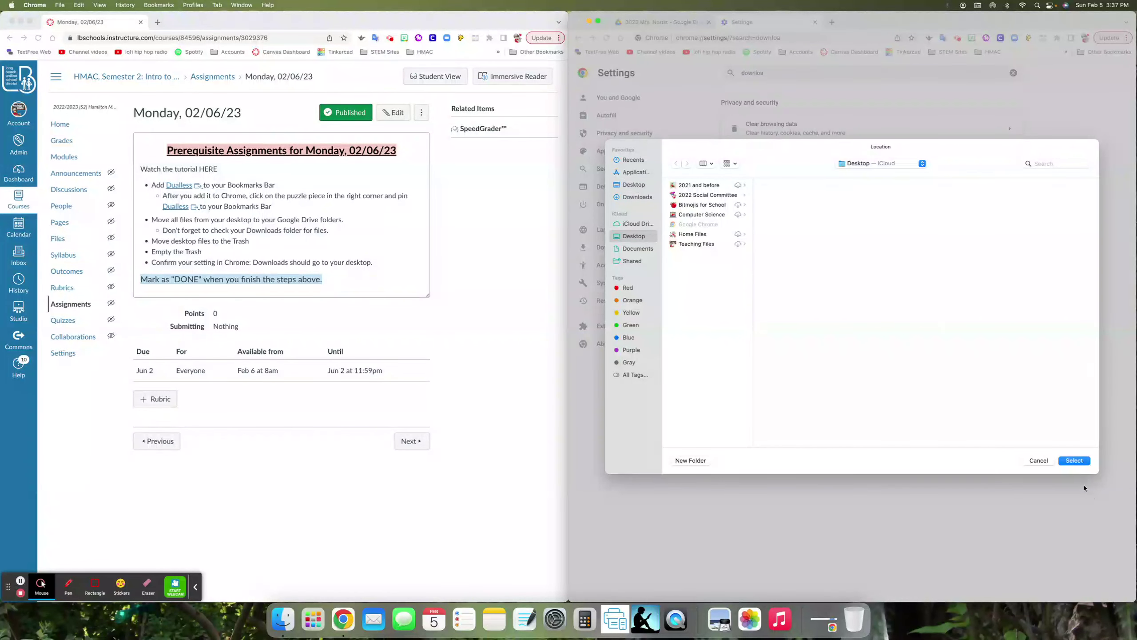
{"action": "left_click", "coordinate": [1074, 460]}
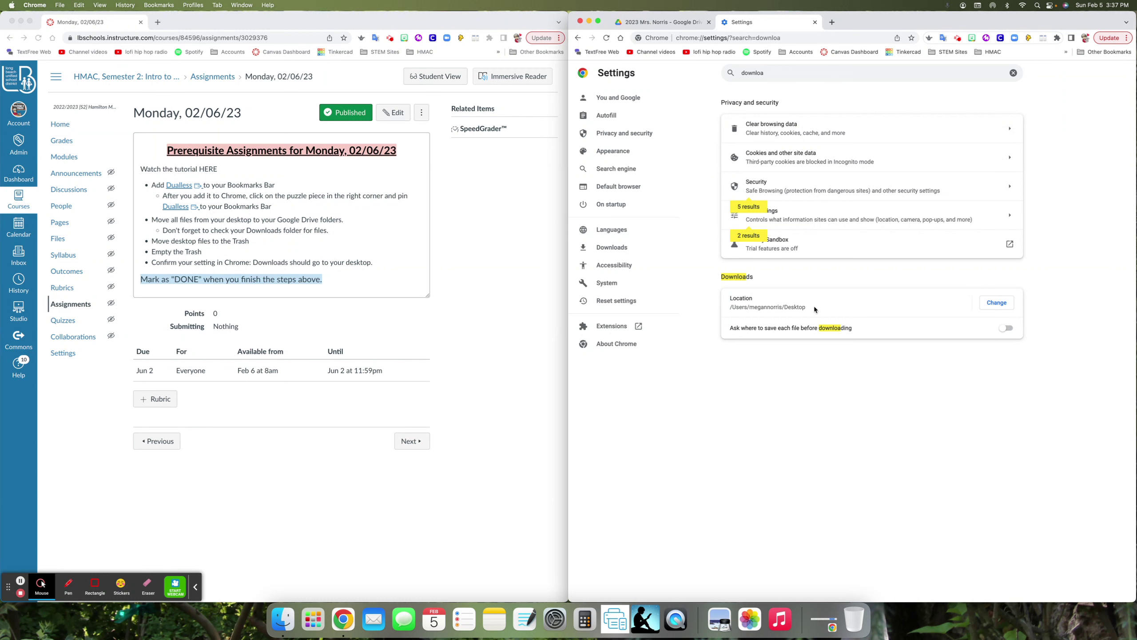
{"action": "left_click", "coordinate": [815, 21]}
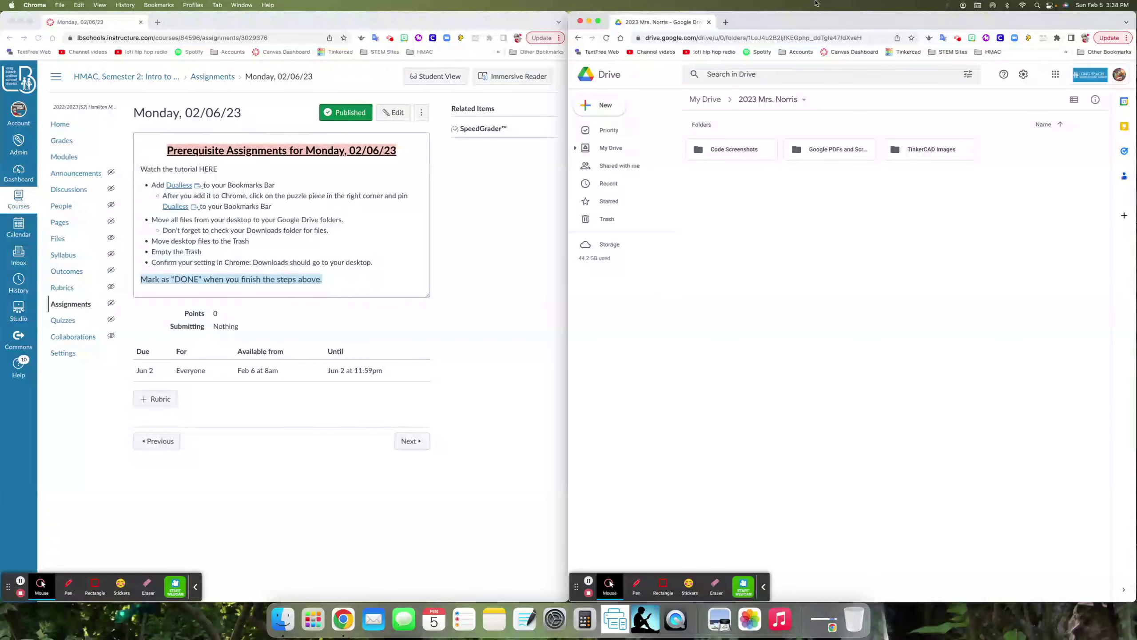
{"action": "left_click", "coordinate": [489, 316]}
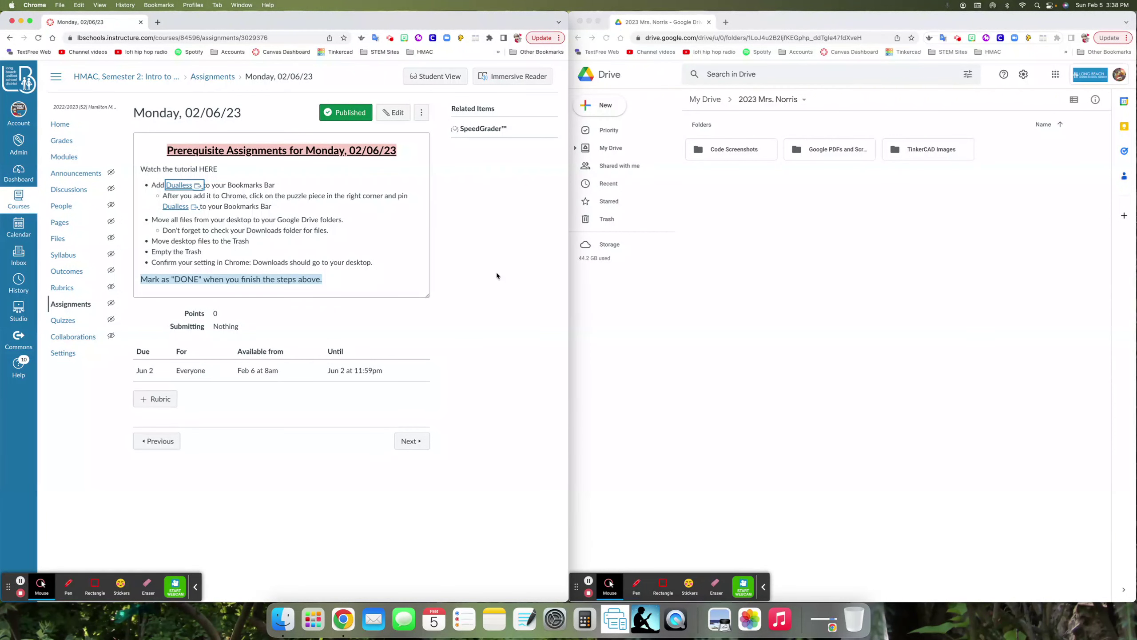